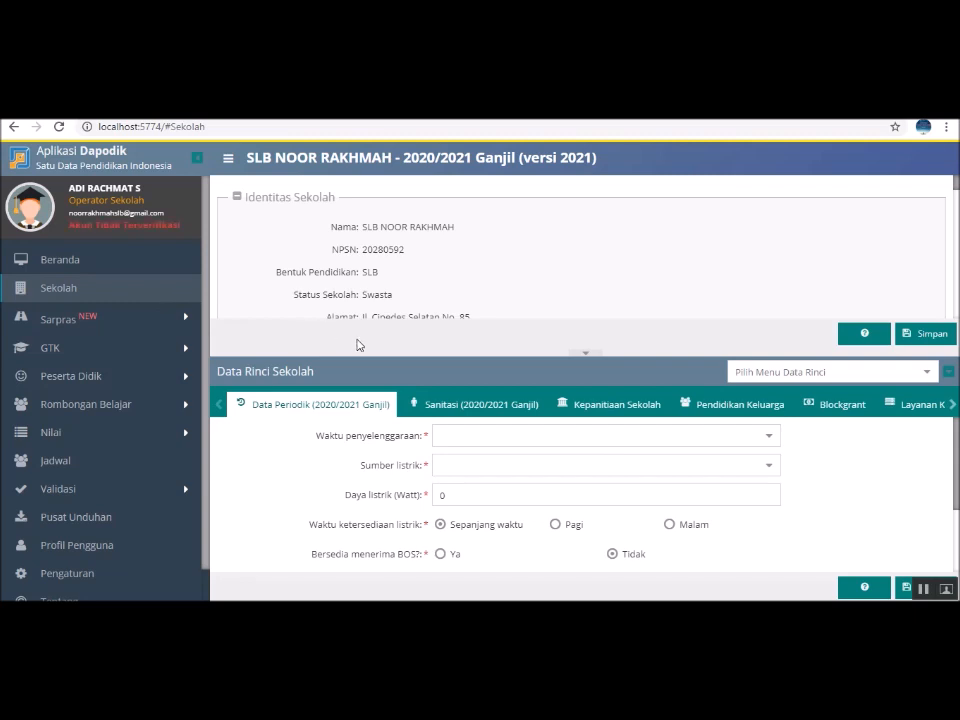
Expand the school form and review the Identitas Sekolah details, the change-request web address and the Lokasi Sekolah fields
click(587, 355)
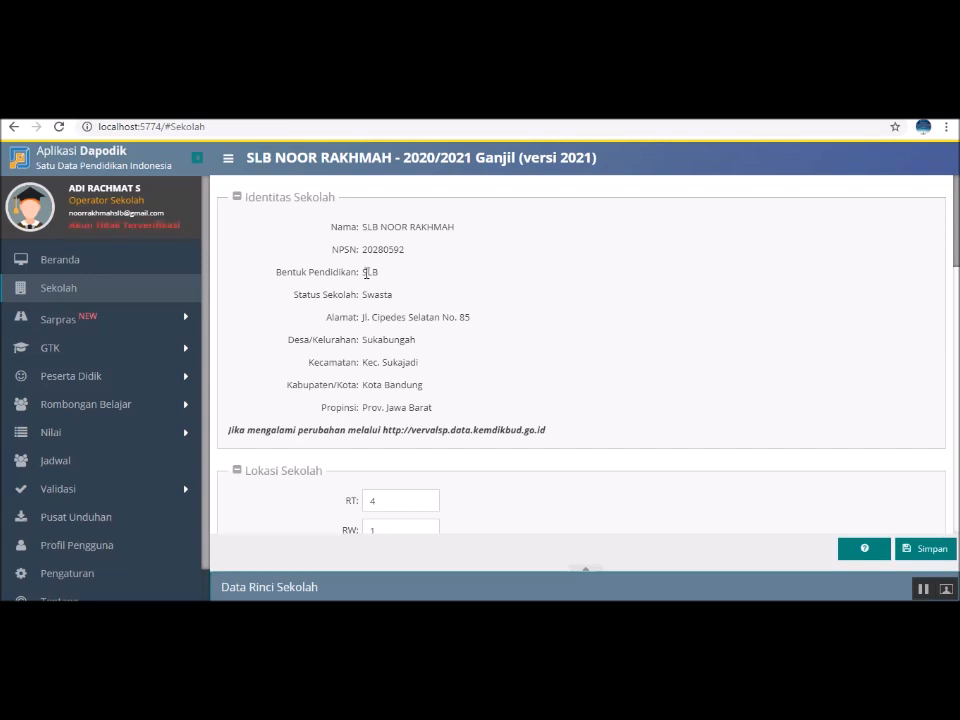
drag(364, 272, 373, 272)
drag(388, 226, 400, 401)
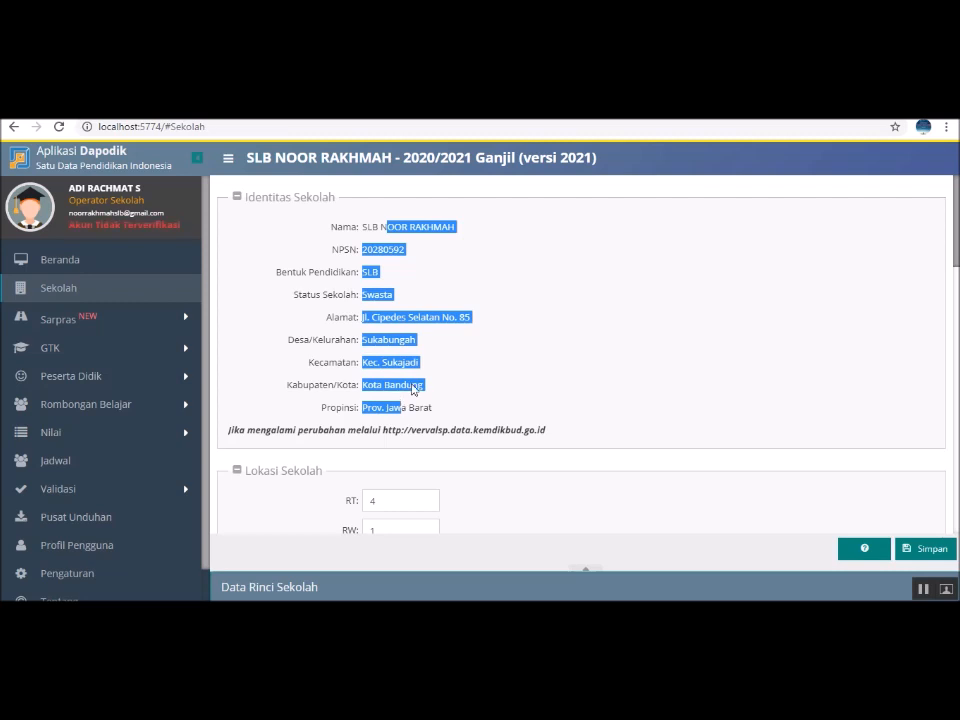
click(451, 372)
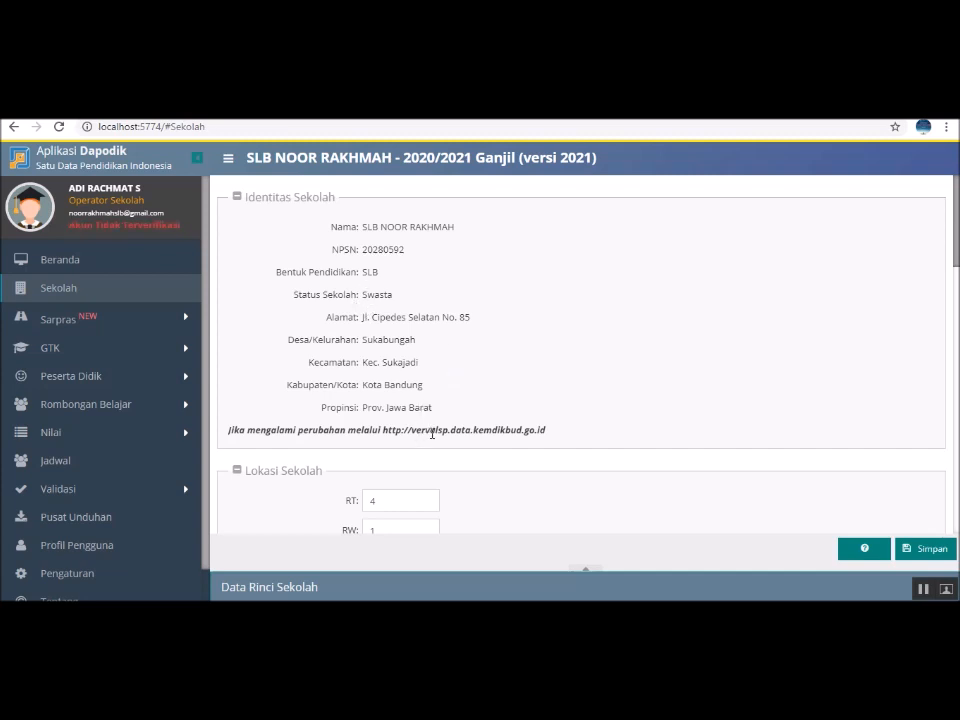
drag(449, 433, 551, 432)
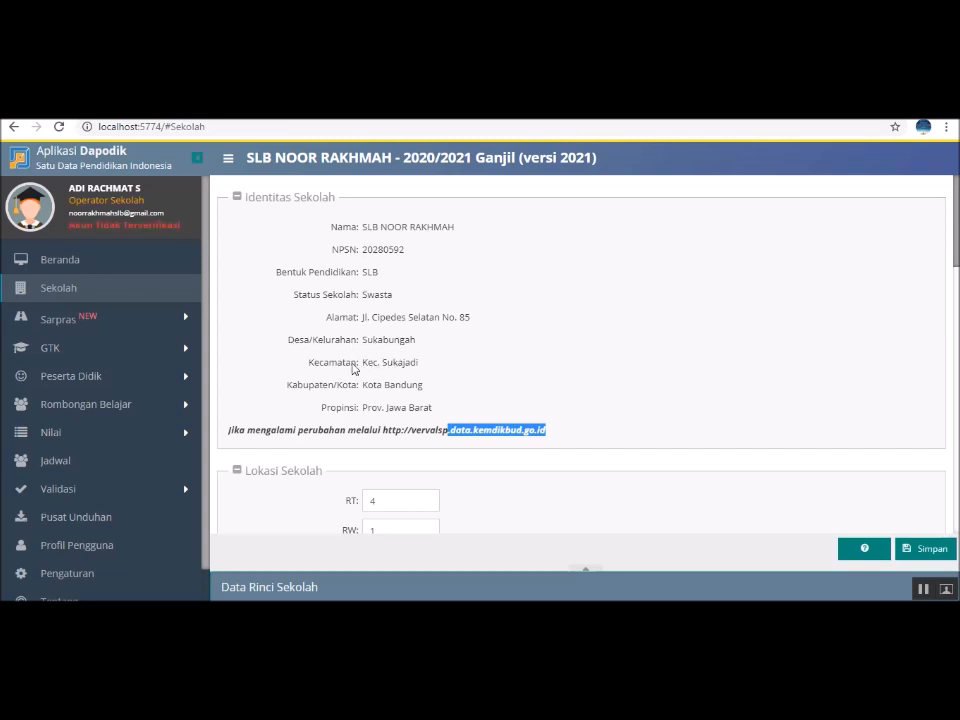
scroll(525, 360, down, 1)
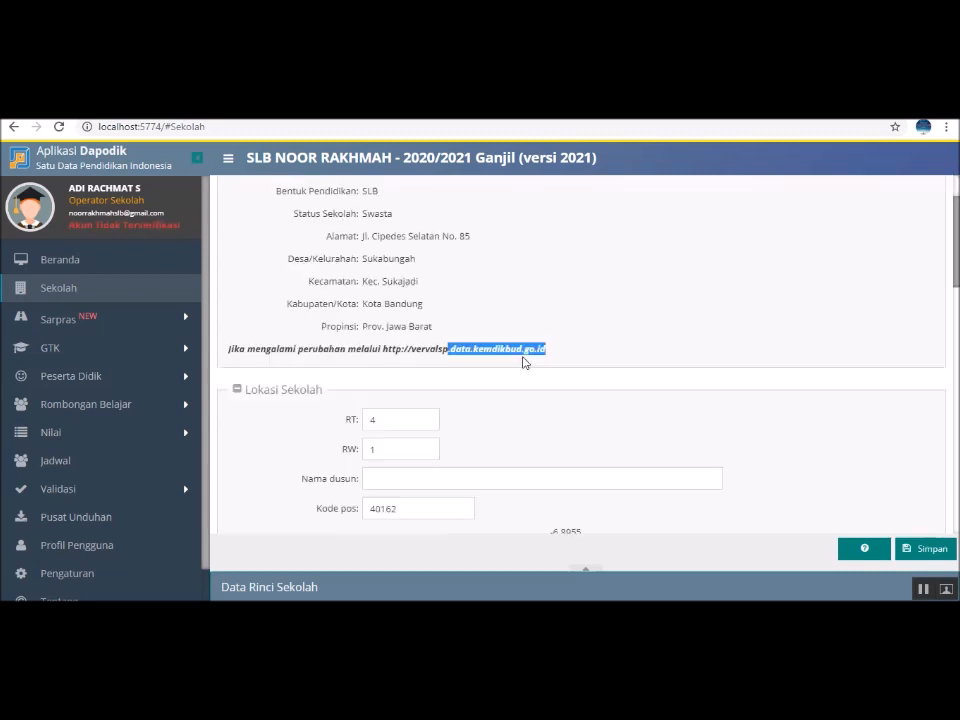
scroll(384, 336, down, 3)
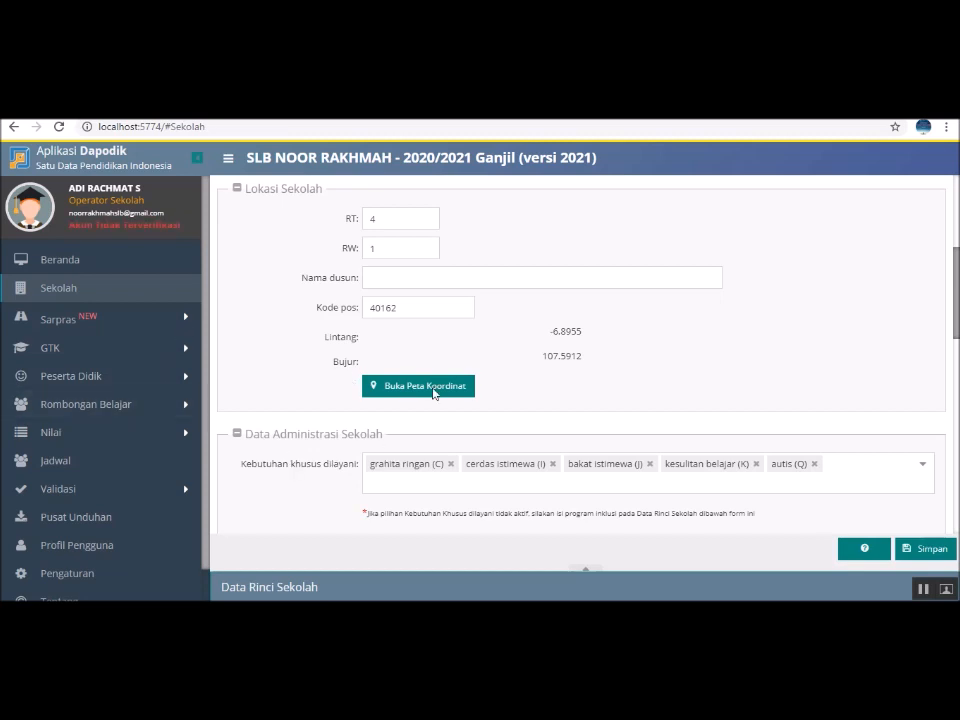
Examine the available options for Kebutuhan khusus dilayani in the school administration data without changing the selection
scroll(645, 390, down, 3)
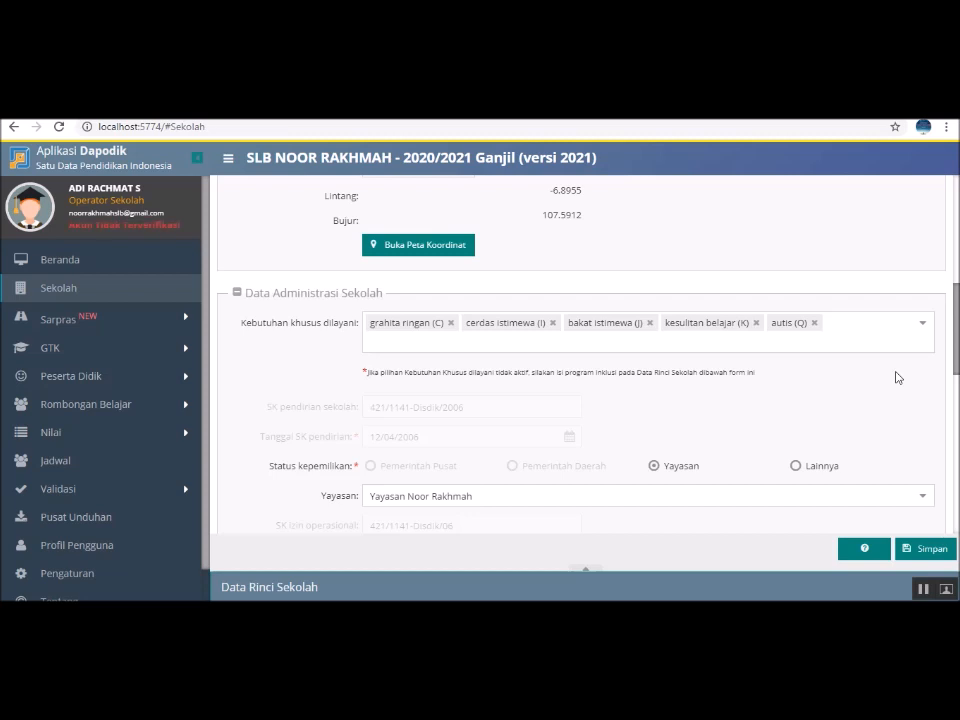
click(921, 329)
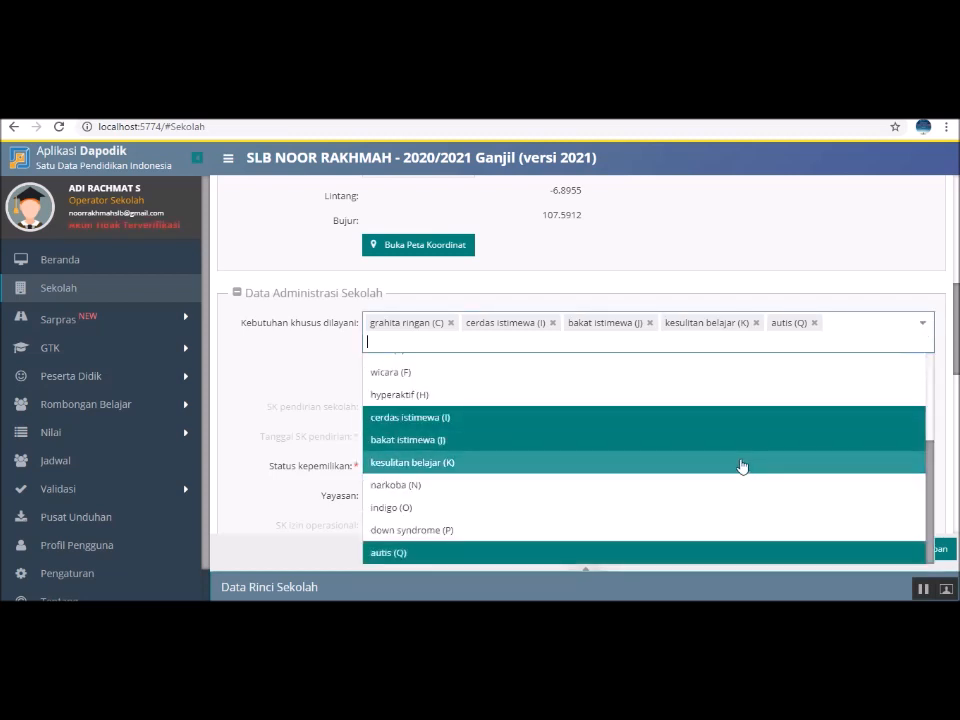
scroll(658, 501, up, 3)
scroll(658, 501, up, 1)
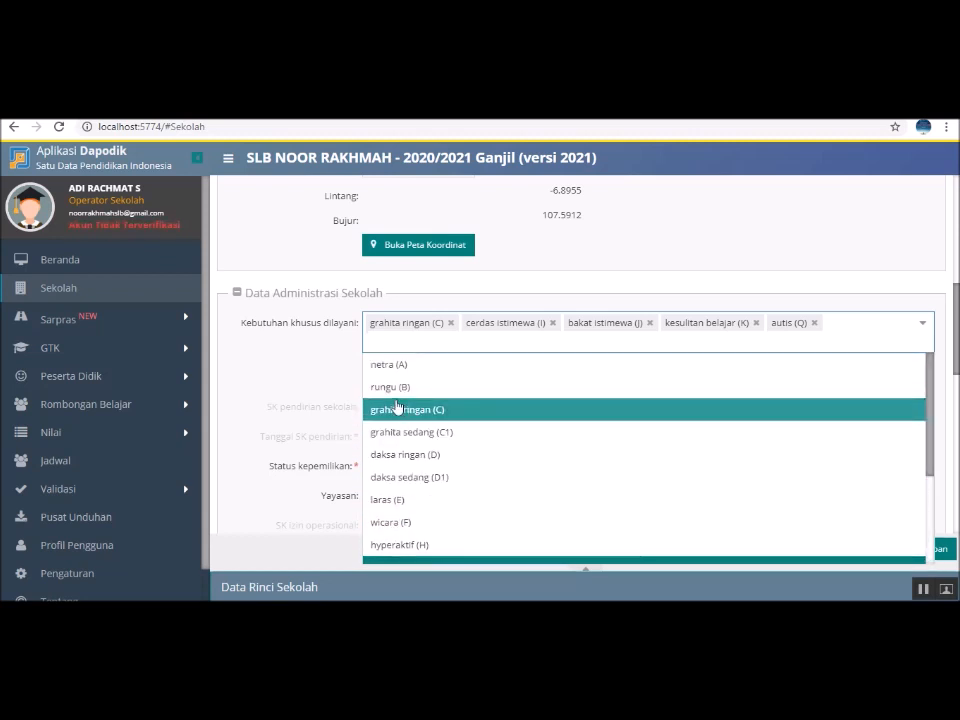
click(267, 401)
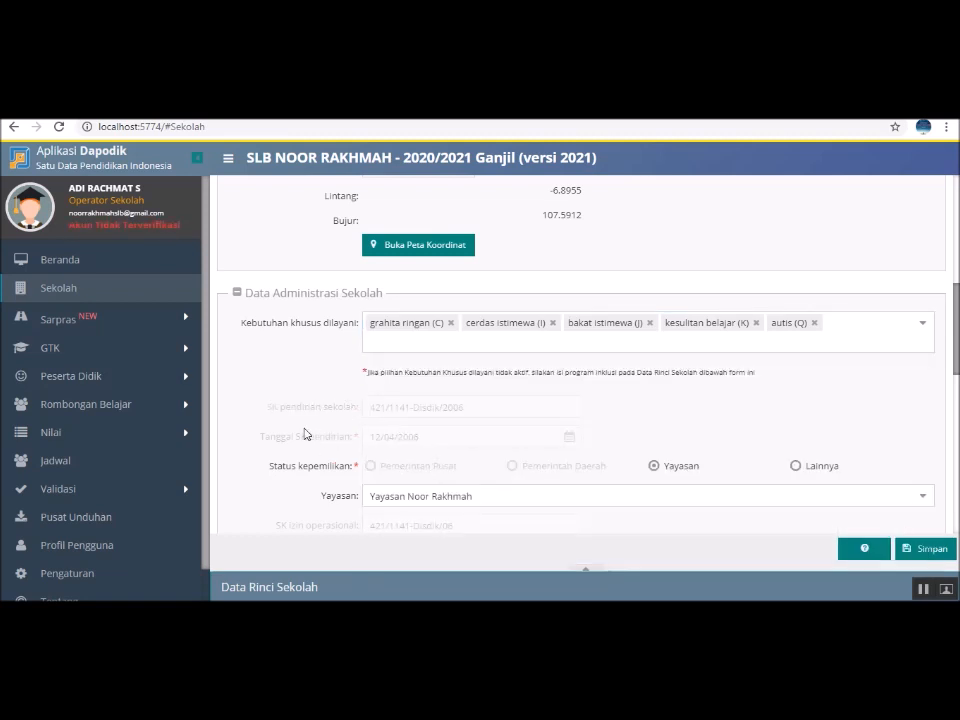
Review the remaining administration data, the BOS account section, the school contacts and the Data Pelengkap fee fields
scroll(300, 430, down, 1)
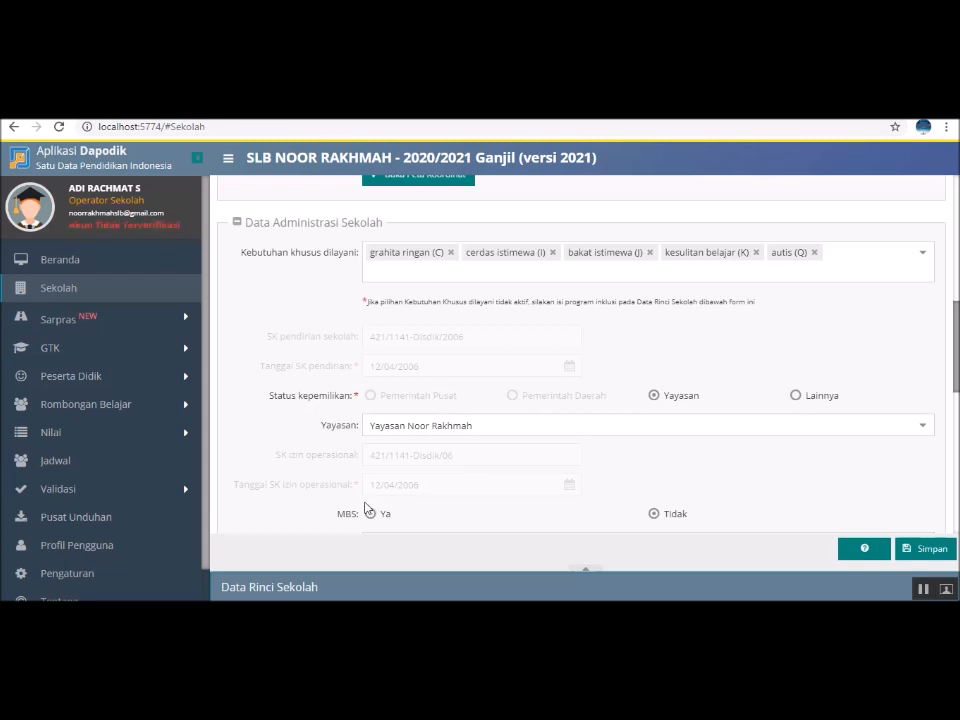
scroll(332, 443, down, 1)
scroll(332, 443, down, 1)
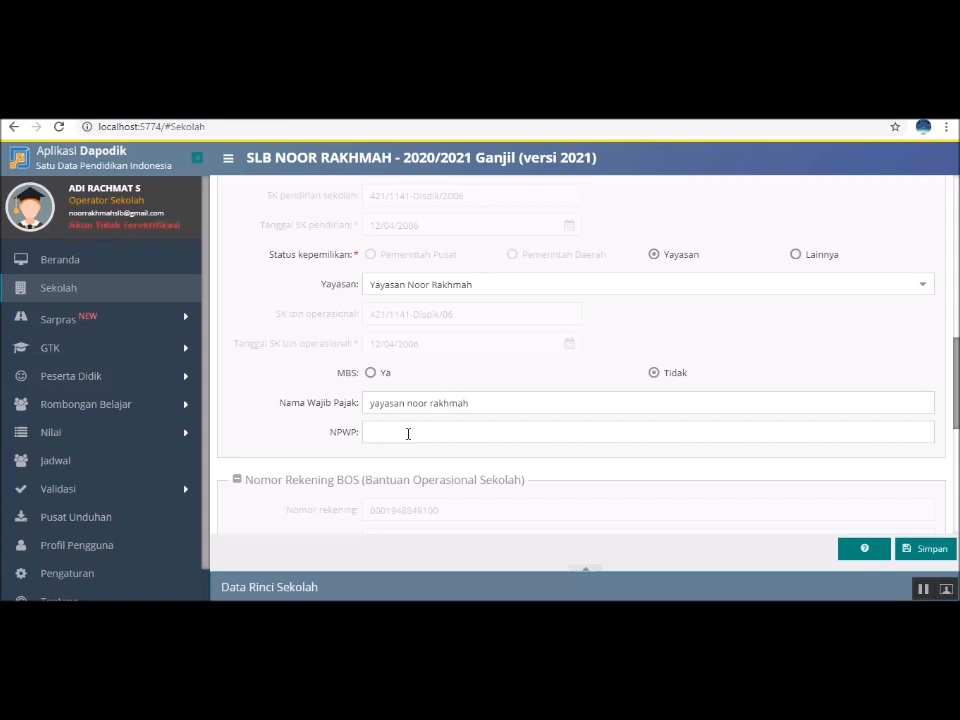
scroll(281, 399, down, 3)
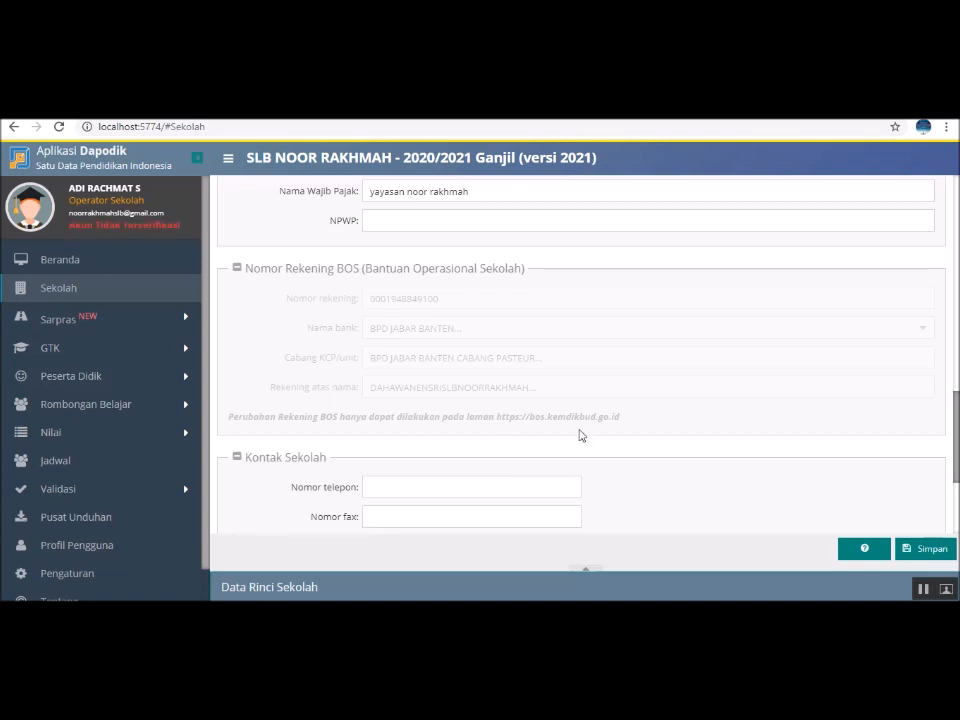
scroll(615, 425, down, 3)
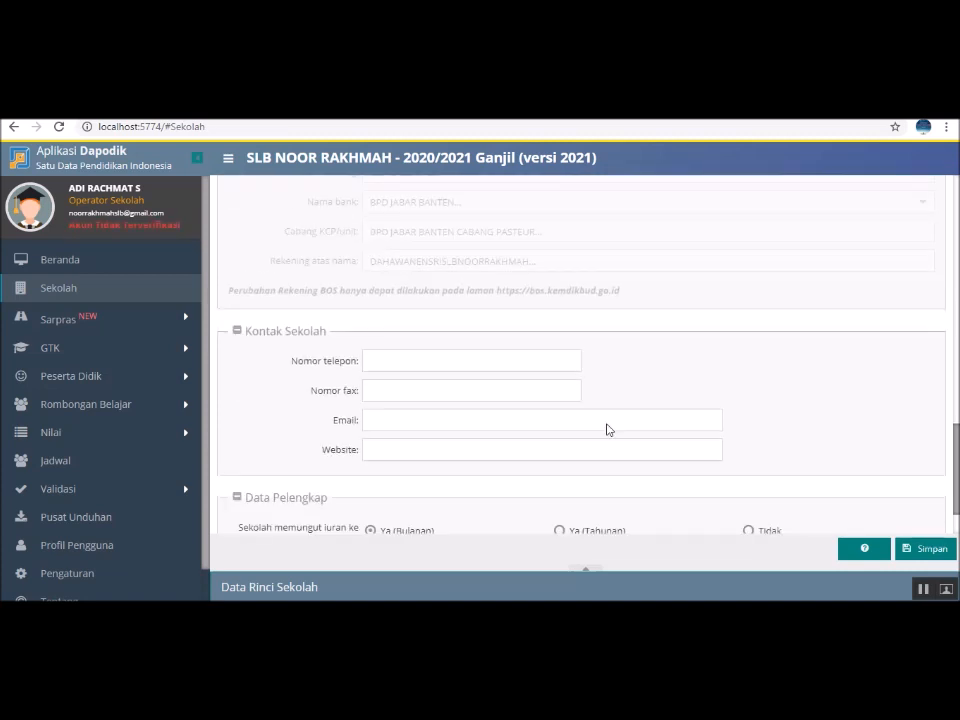
scroll(380, 370, down, 1)
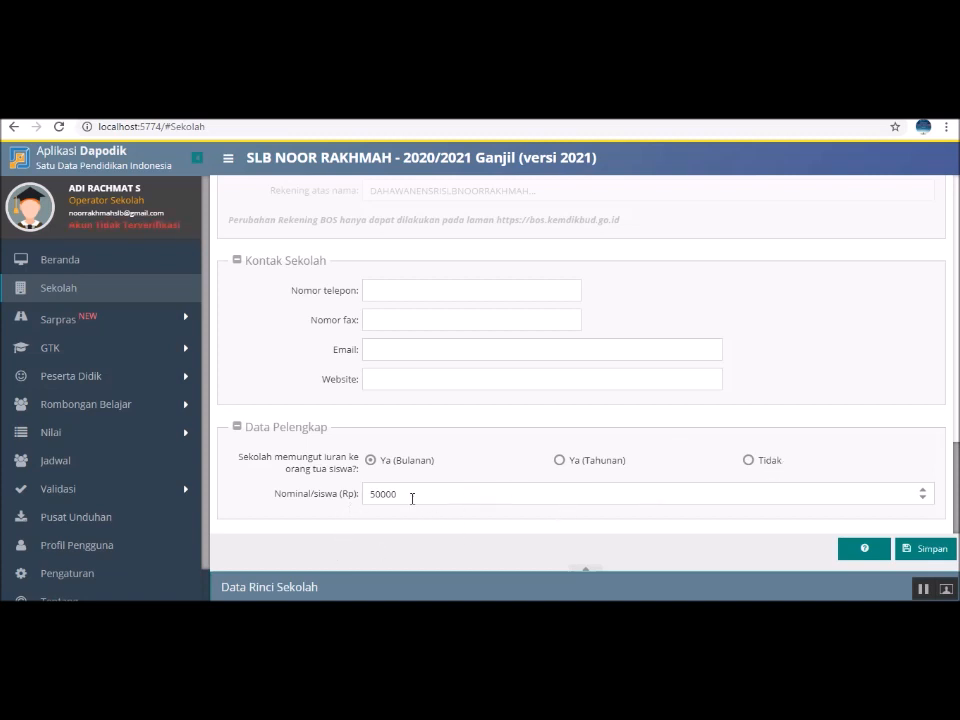
Bring back the Data Rinci Sekolah section and enlarge it so more of its form fits
click(589, 570)
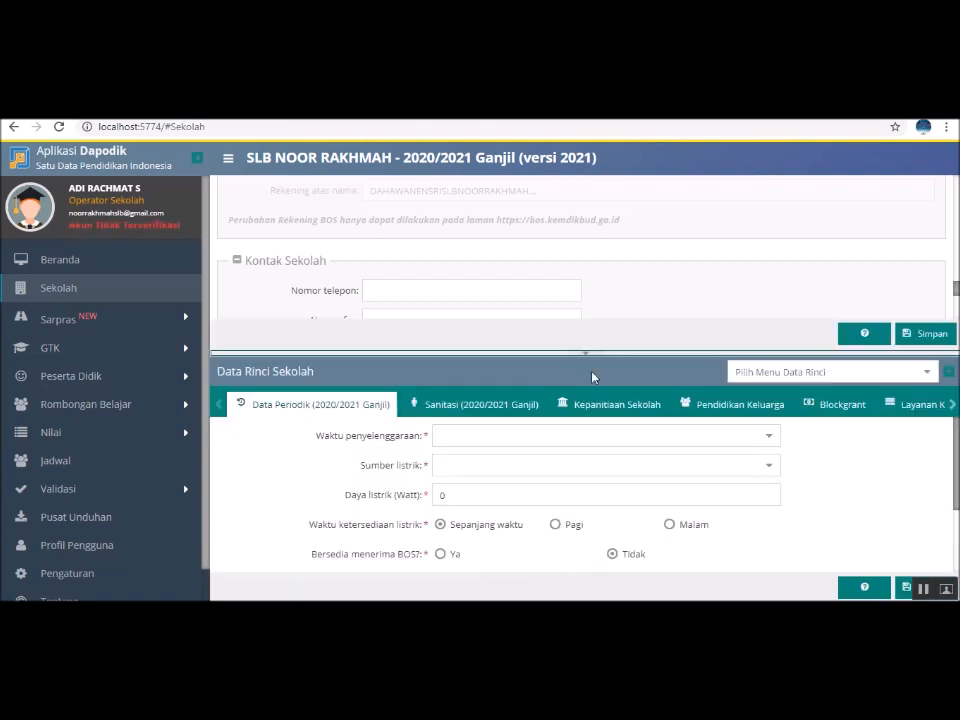
drag(652, 350, 633, 268)
drag(632, 265, 630, 262)
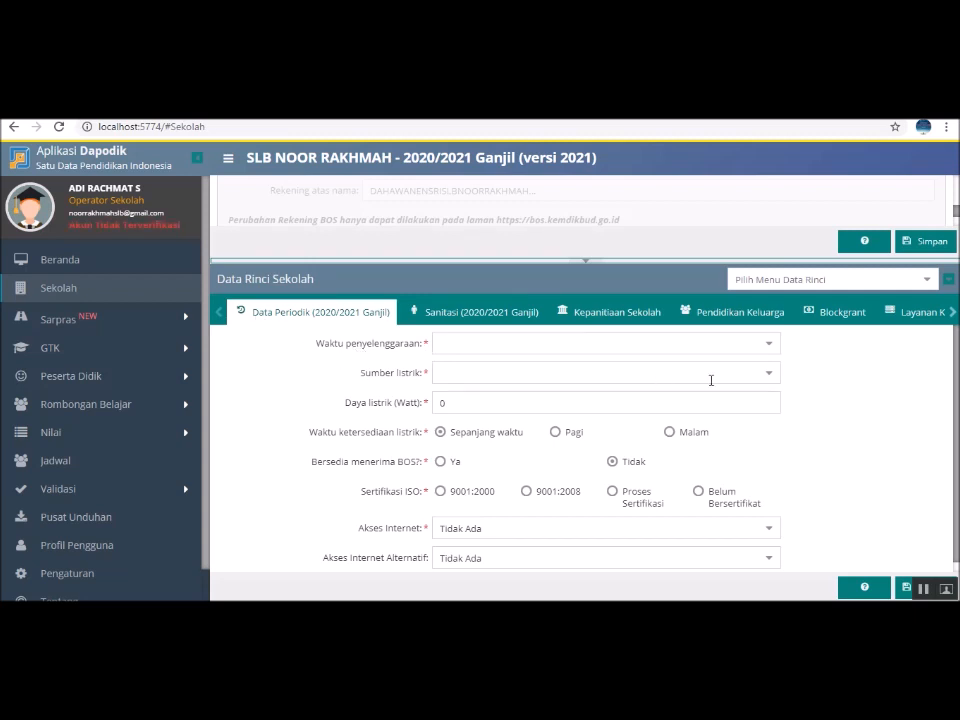
Set Waktu penyelenggaraan to Pagi/6 hari in the periodic data for 2020/2021 Ganjil
click(767, 348)
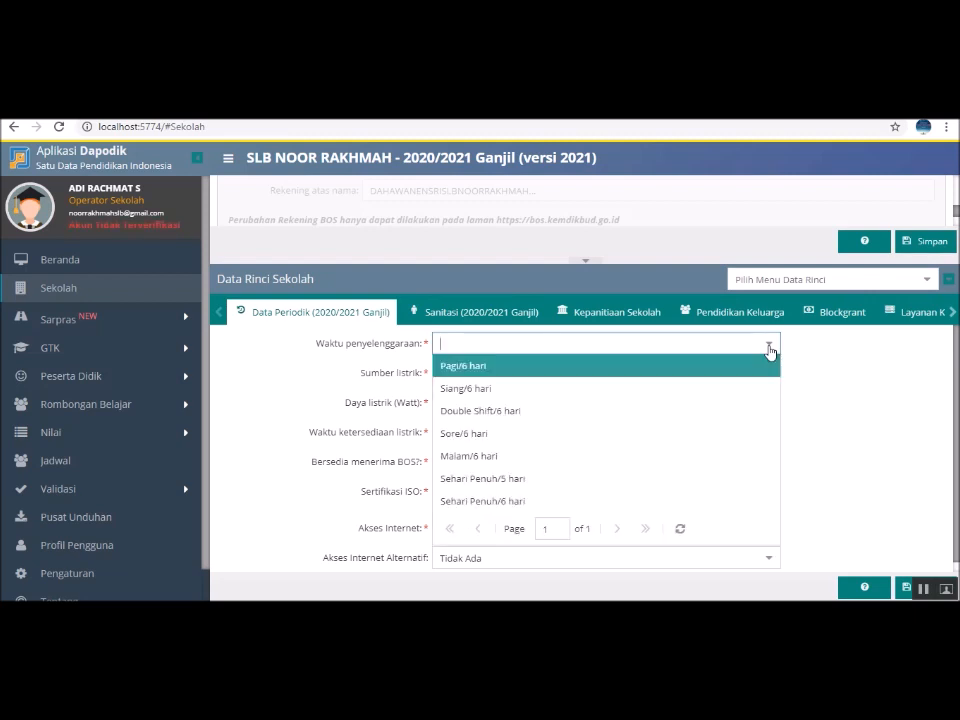
click(822, 399)
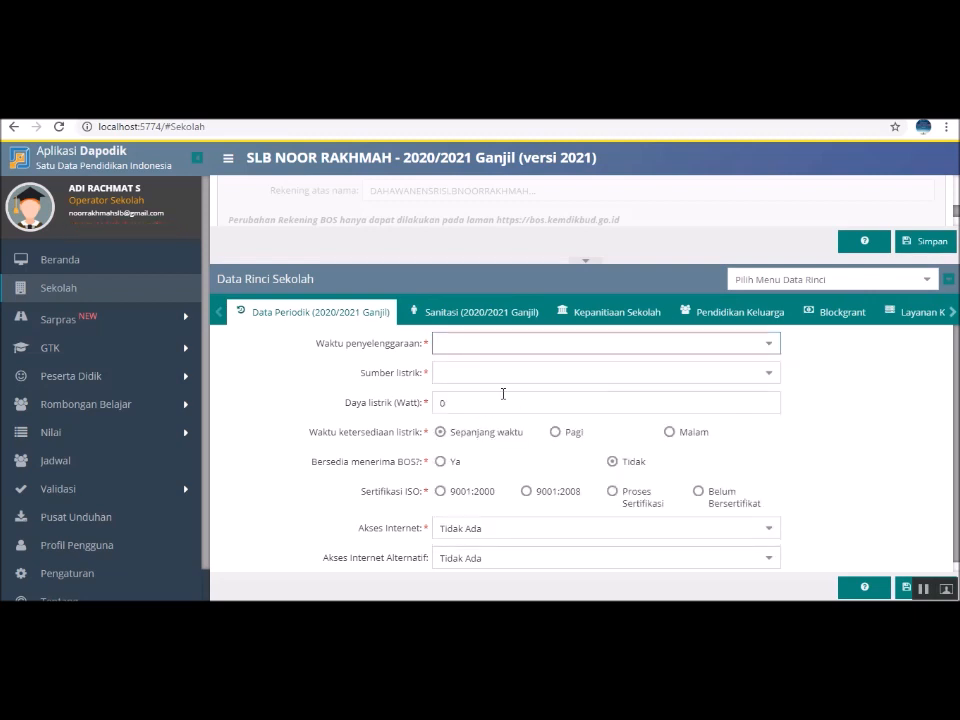
click(770, 346)
click(743, 367)
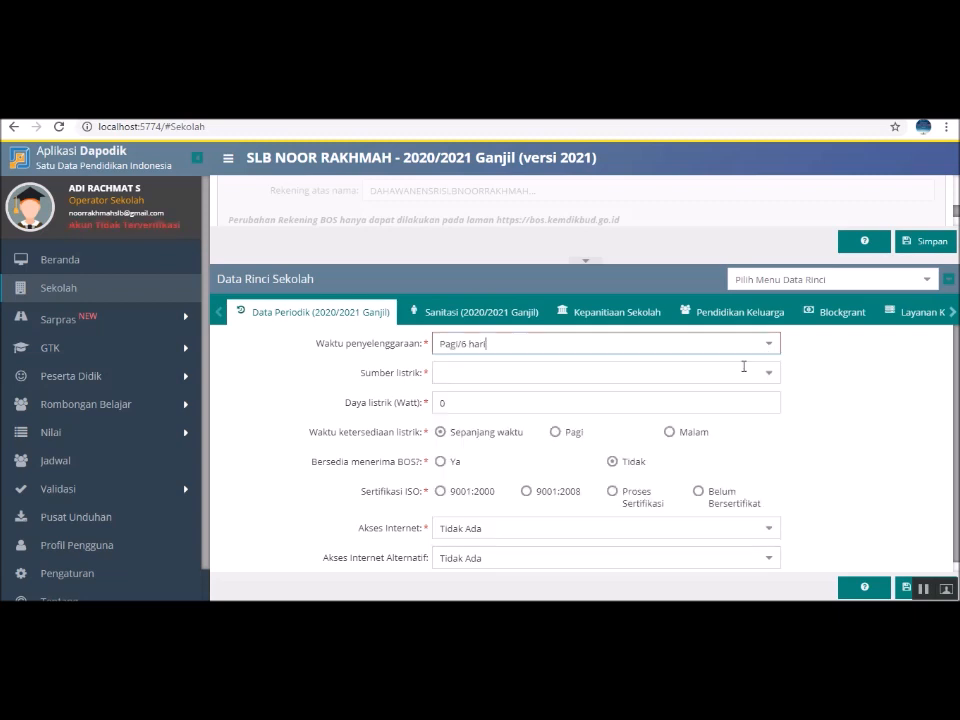
Set Sumber listrik to PLN with a Daya listrik of 1300 watts, and choose Tidak for Bersedia menerima BOS
click(771, 376)
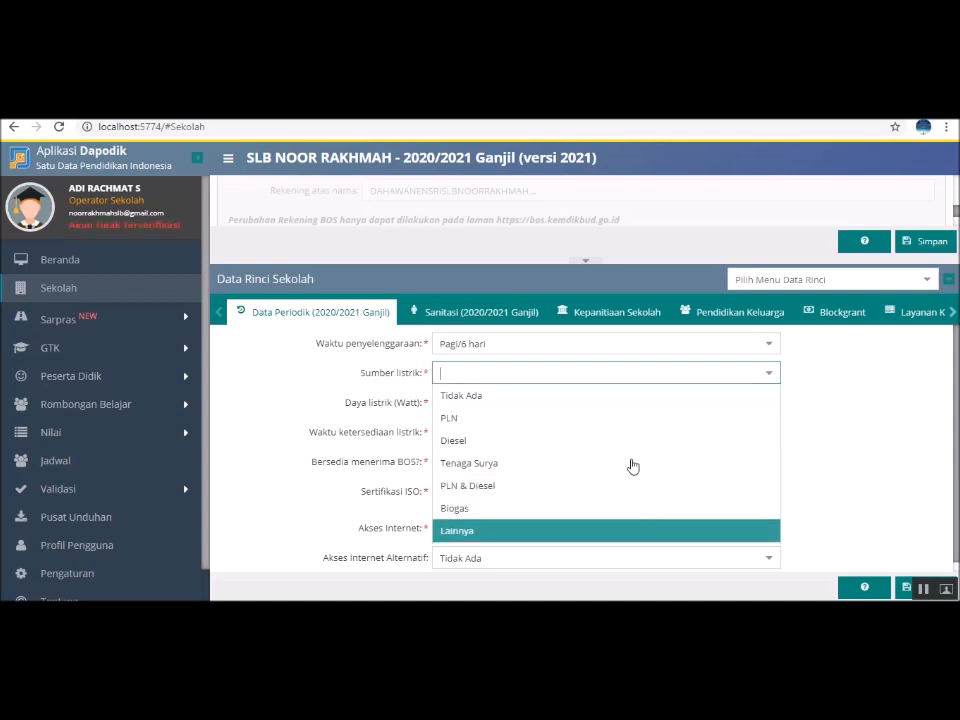
click(629, 420)
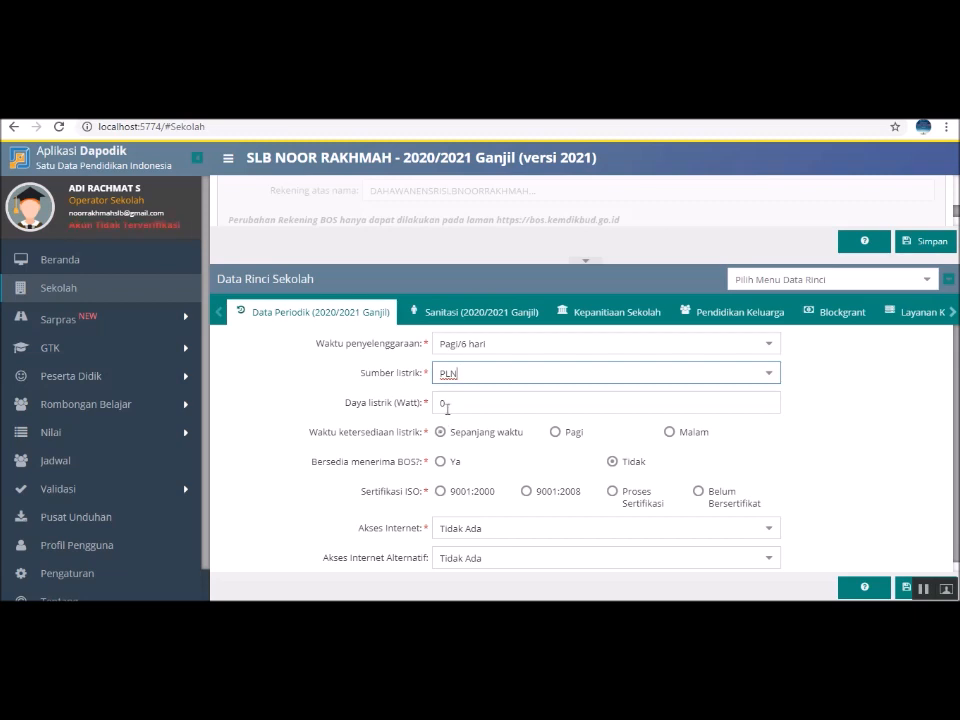
drag(449, 404, 435, 402)
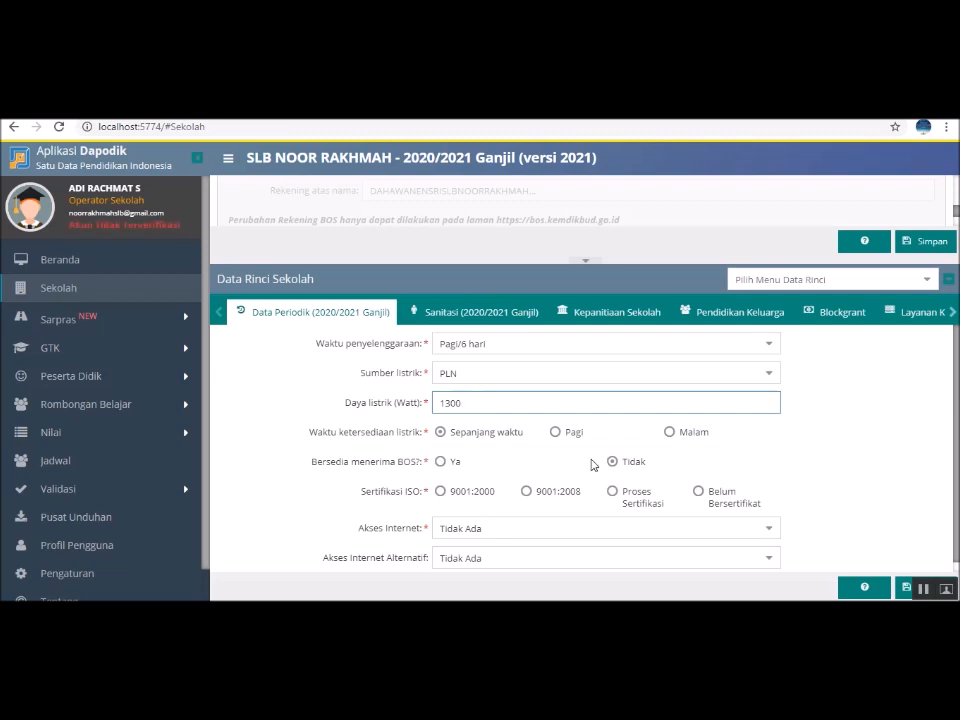
click(442, 463)
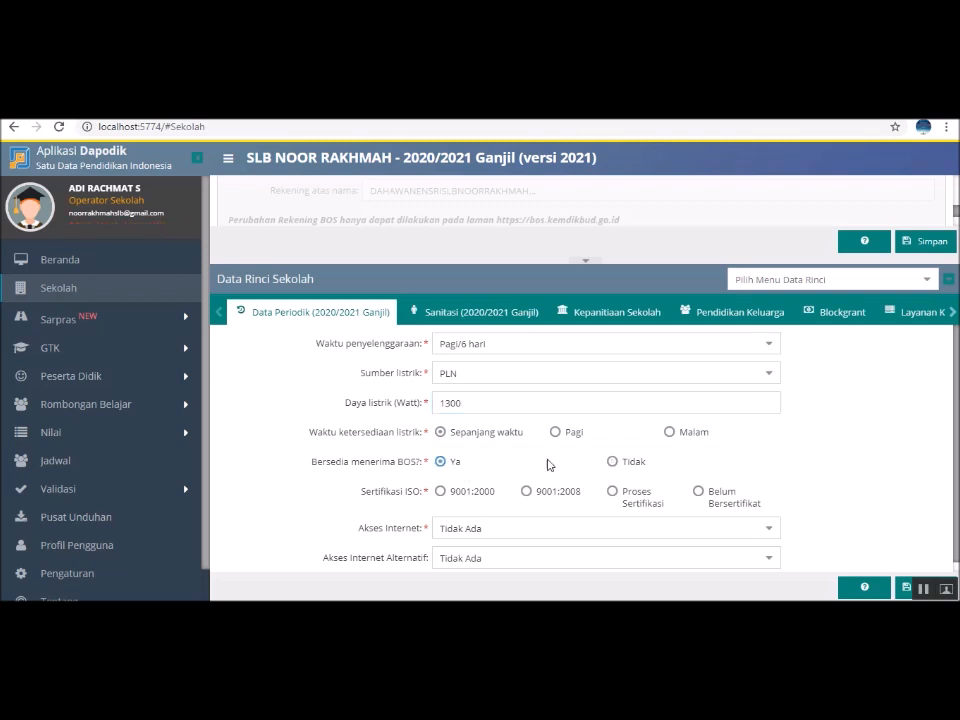
click(613, 462)
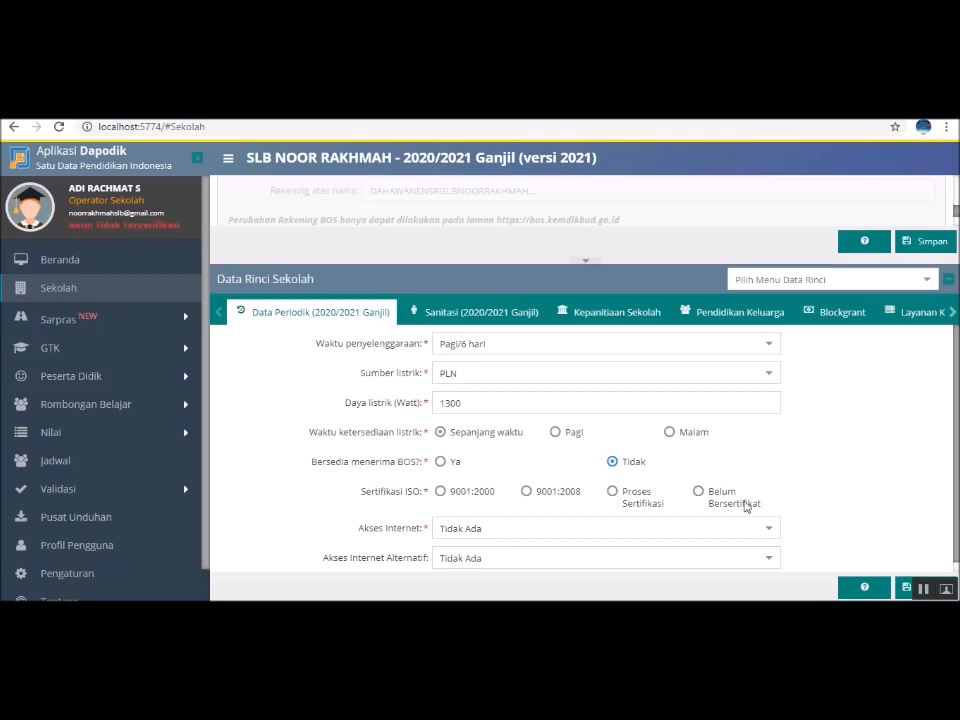
Set Akses Internet to Telkom Speedy and Akses Internet Alternatif to Smartfren in the periodic data
scroll(600, 512, down, 1)
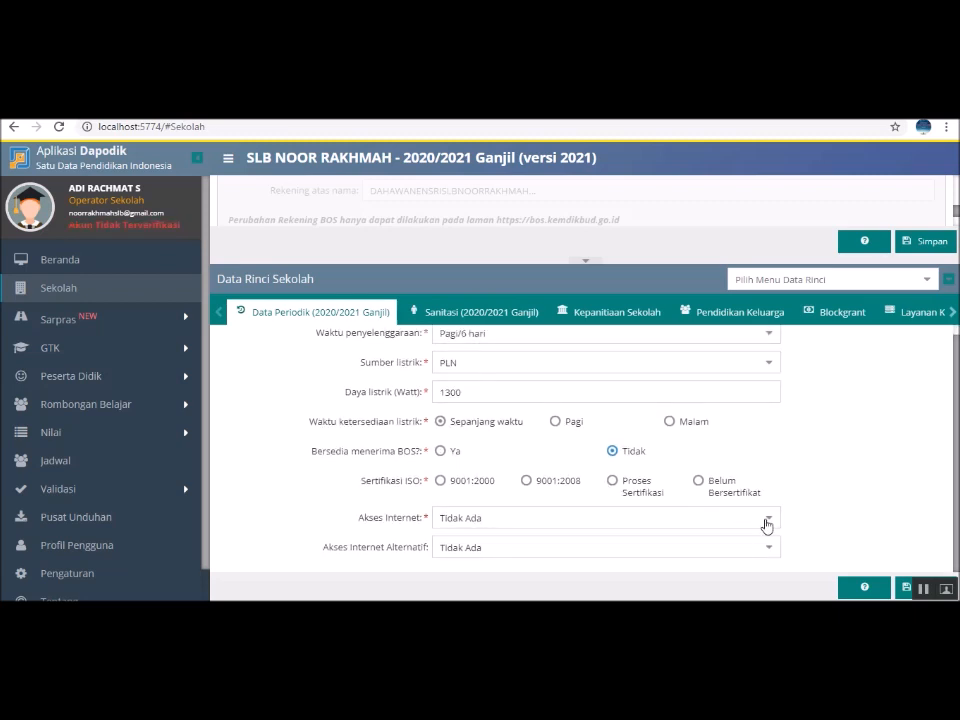
click(767, 525)
click(767, 525)
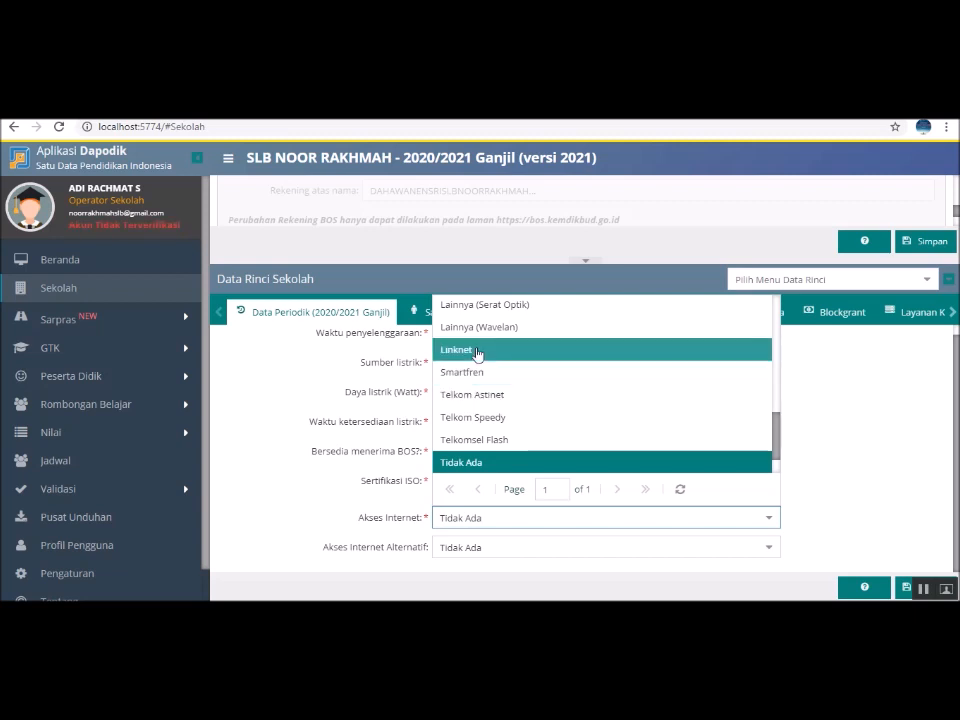
scroll(490, 400, down, 1)
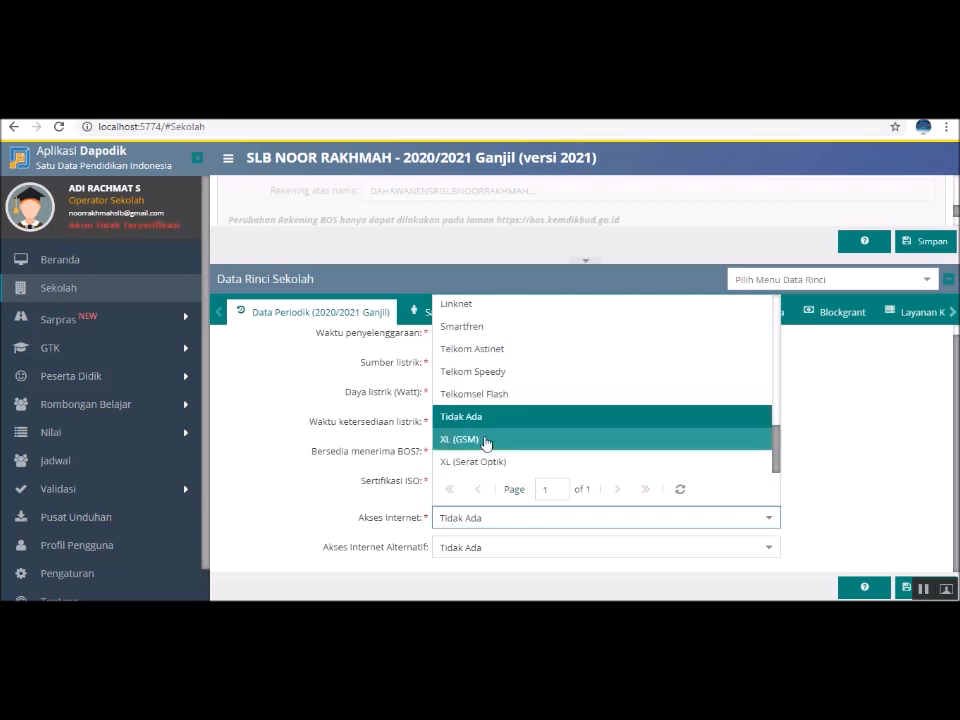
click(482, 373)
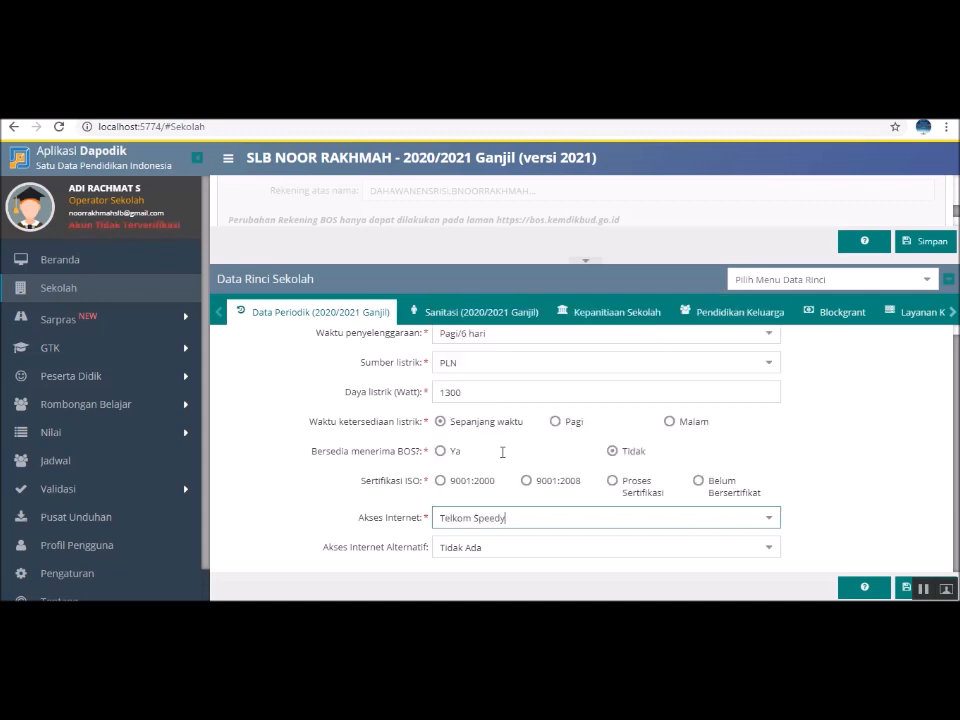
click(766, 549)
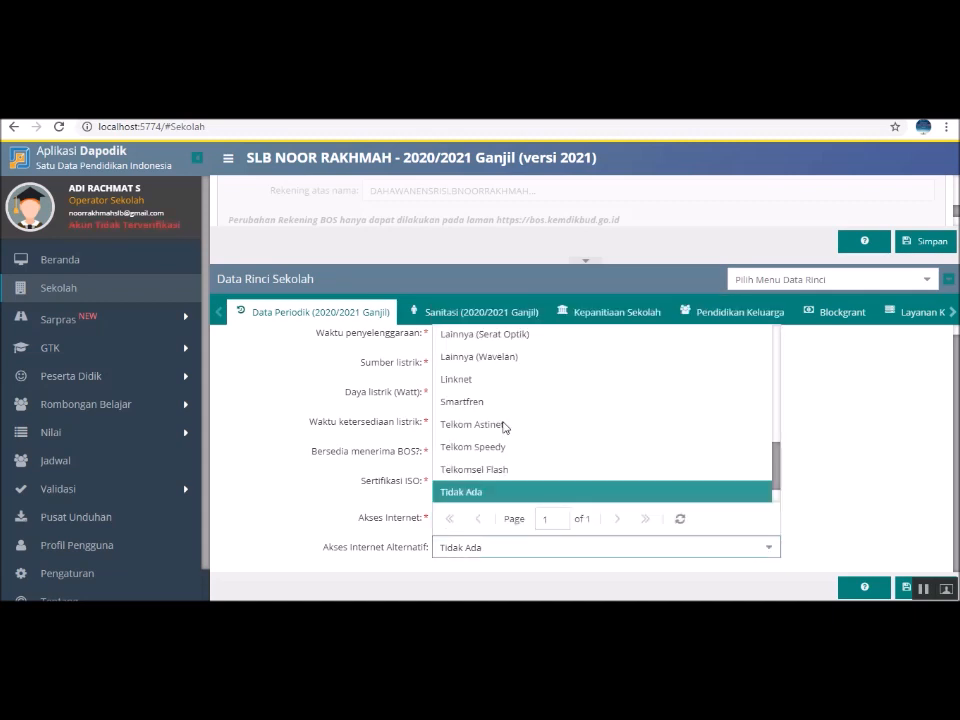
click(476, 401)
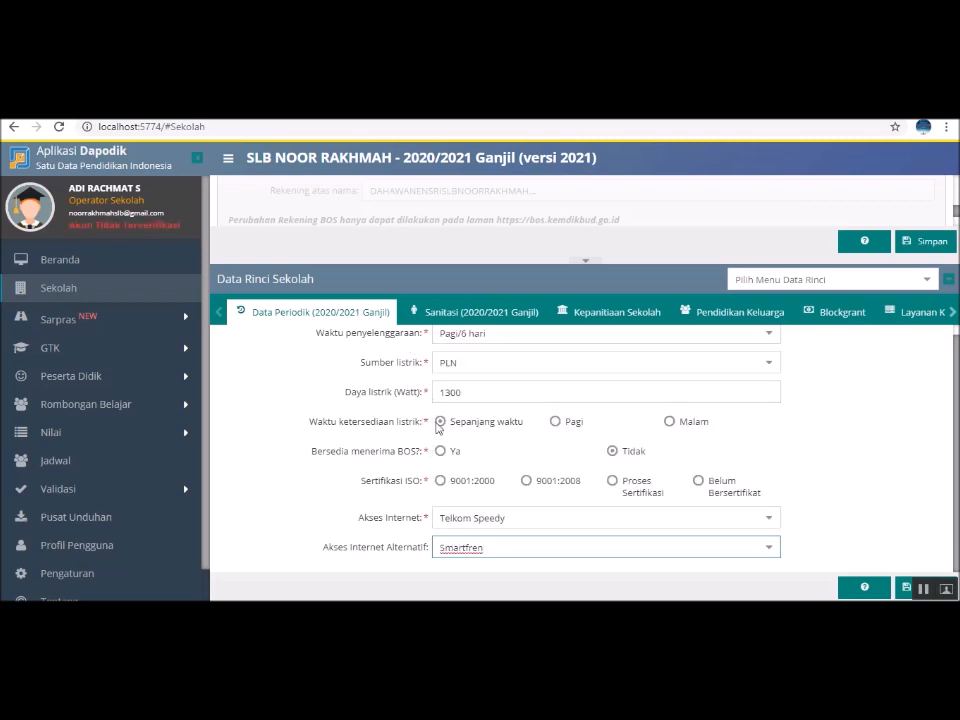
scroll(430, 415, up, 1)
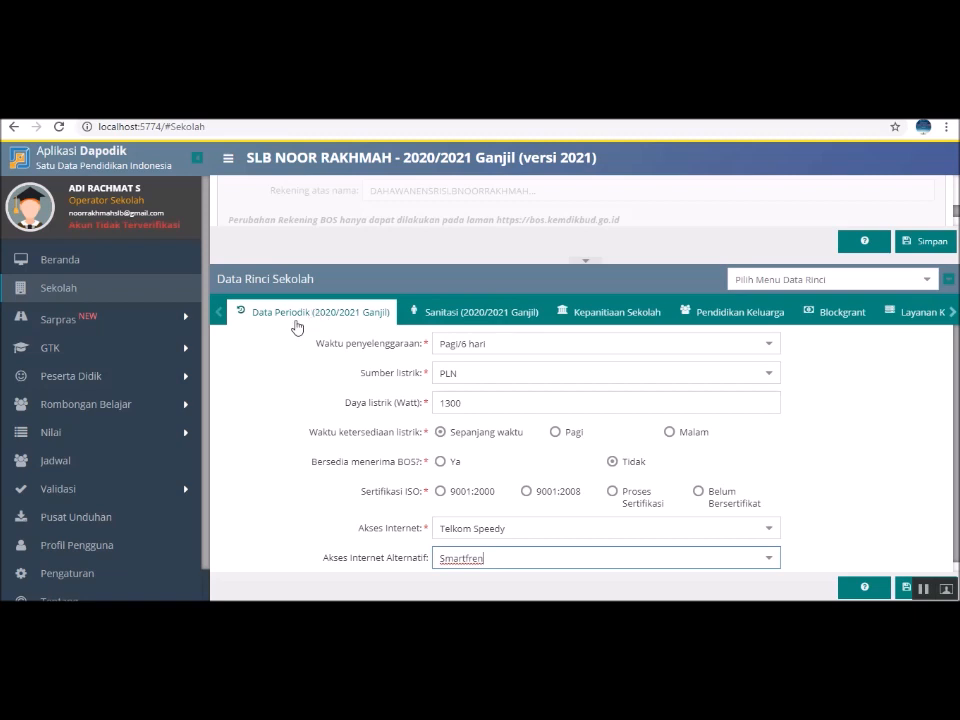
In the Sanitasi data for 2020/2021 Ganjil, set Sumber air to Ledeng/PAM and Sumber air minum to Air kemasan
click(472, 318)
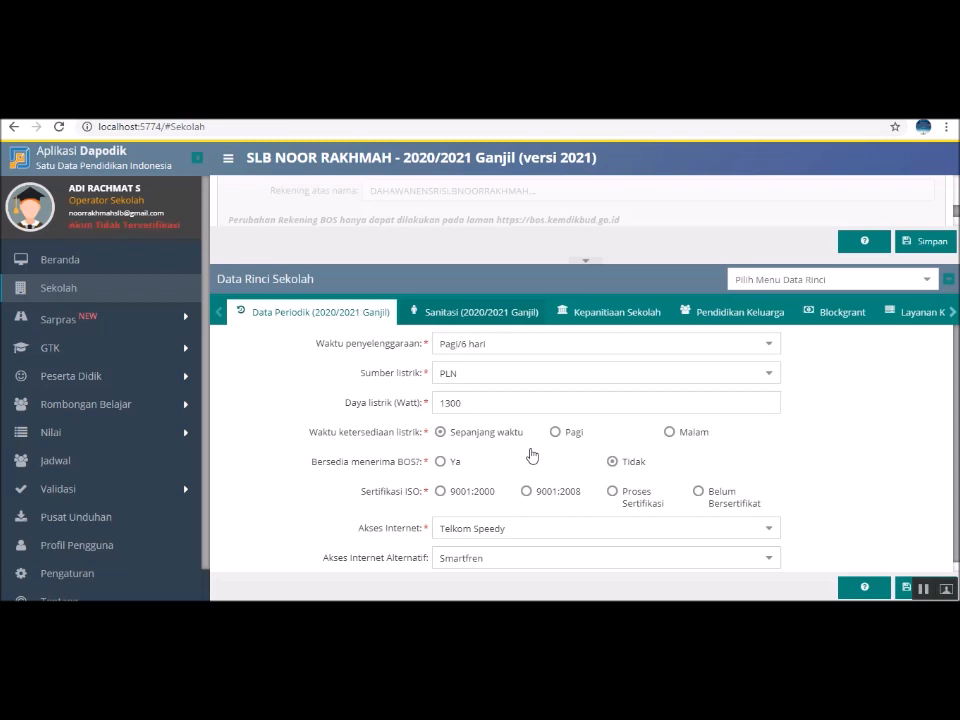
click(494, 316)
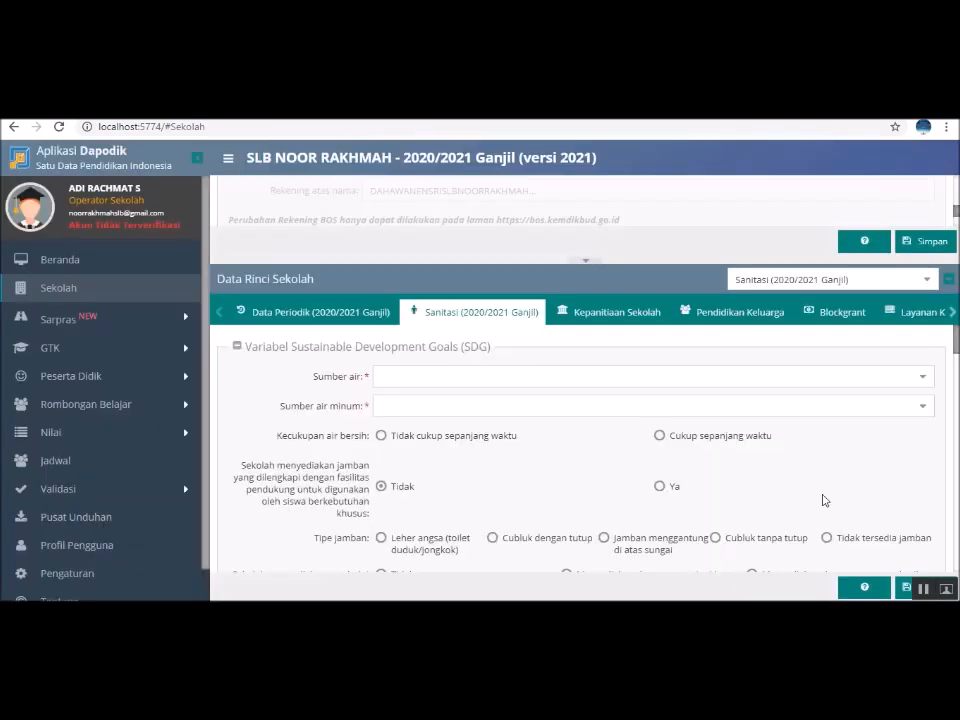
click(922, 381)
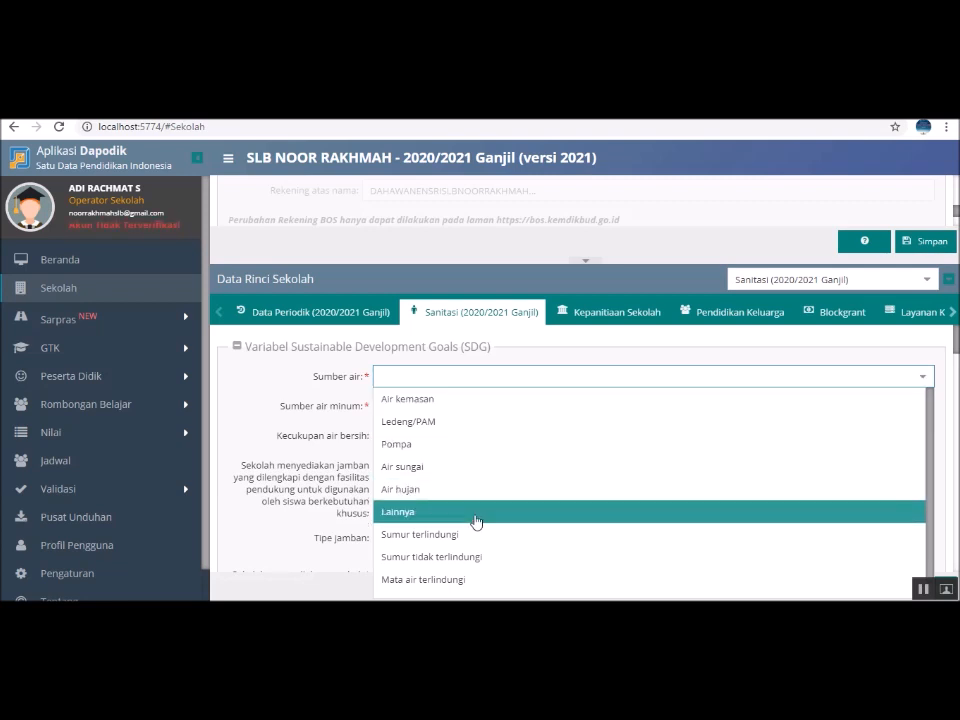
click(495, 428)
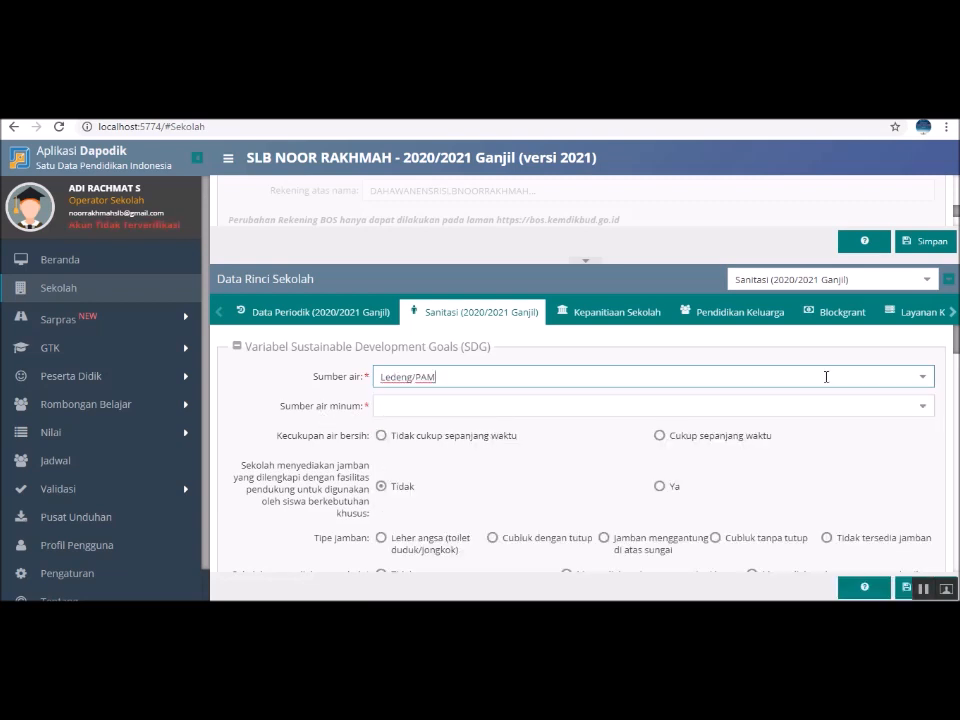
click(922, 406)
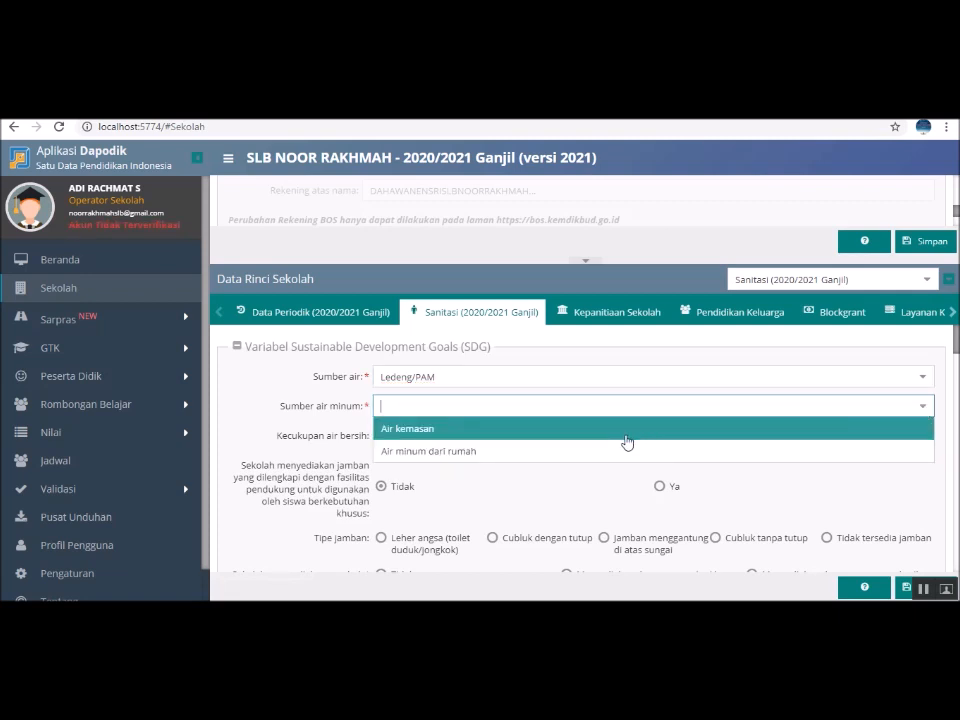
click(589, 441)
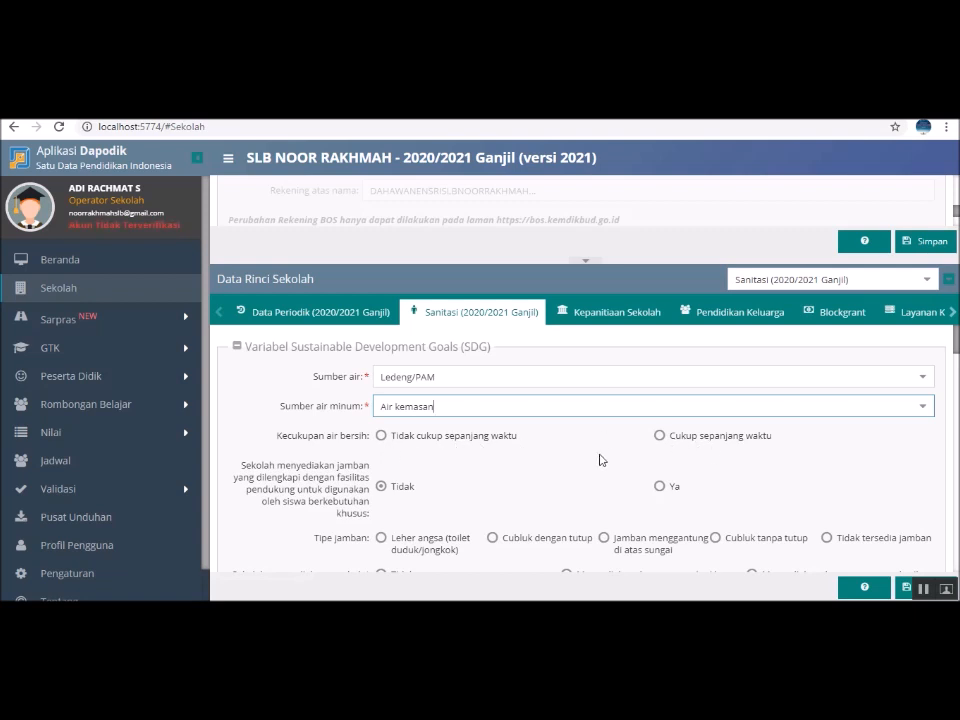
Set Kecukupan air bersih to Cukup sepanjang waktu and choose Ya for toilets equipped for students with special needs
click(660, 436)
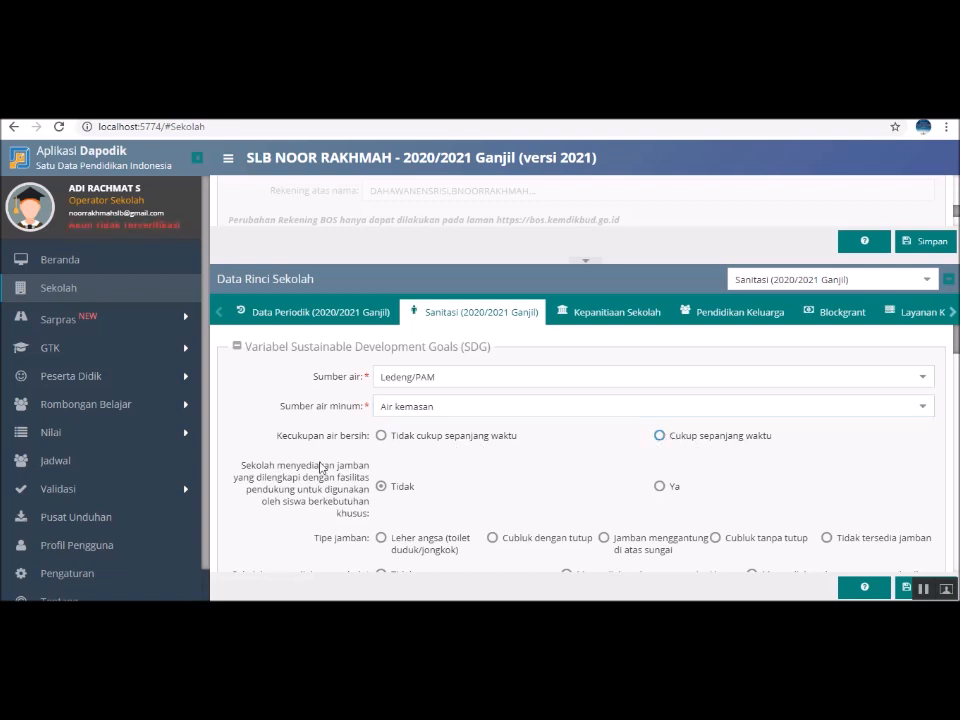
scroll(281, 485, down, 3)
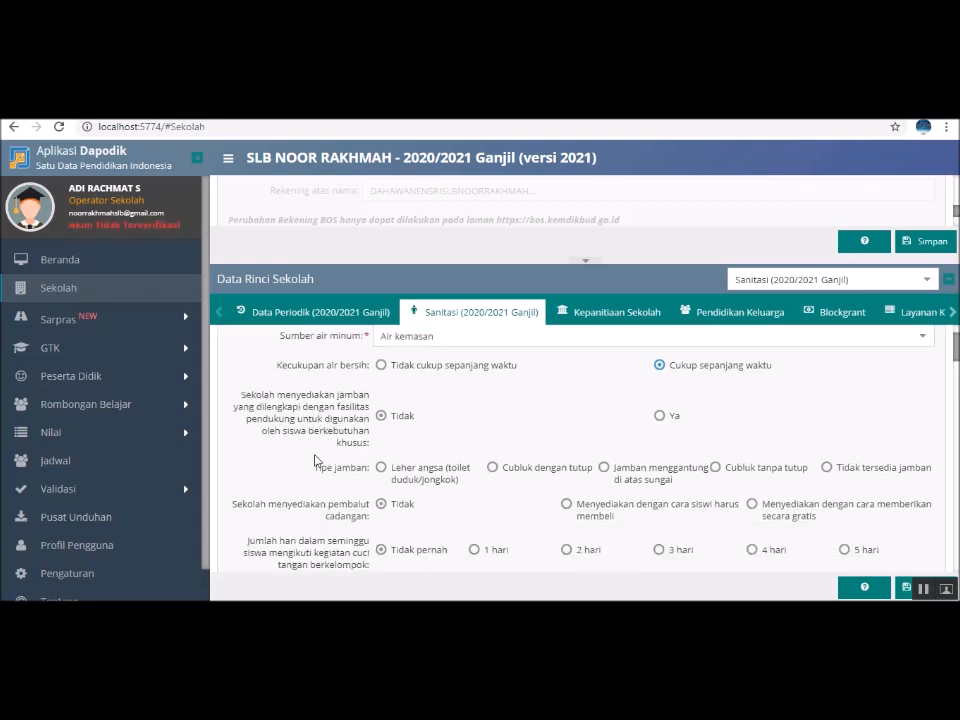
click(660, 416)
Review the remaining sanitation questions on handwashing, wastewater and septic tank emptying, plus the Stratifikasi UKS section
scroll(489, 521, down, 3)
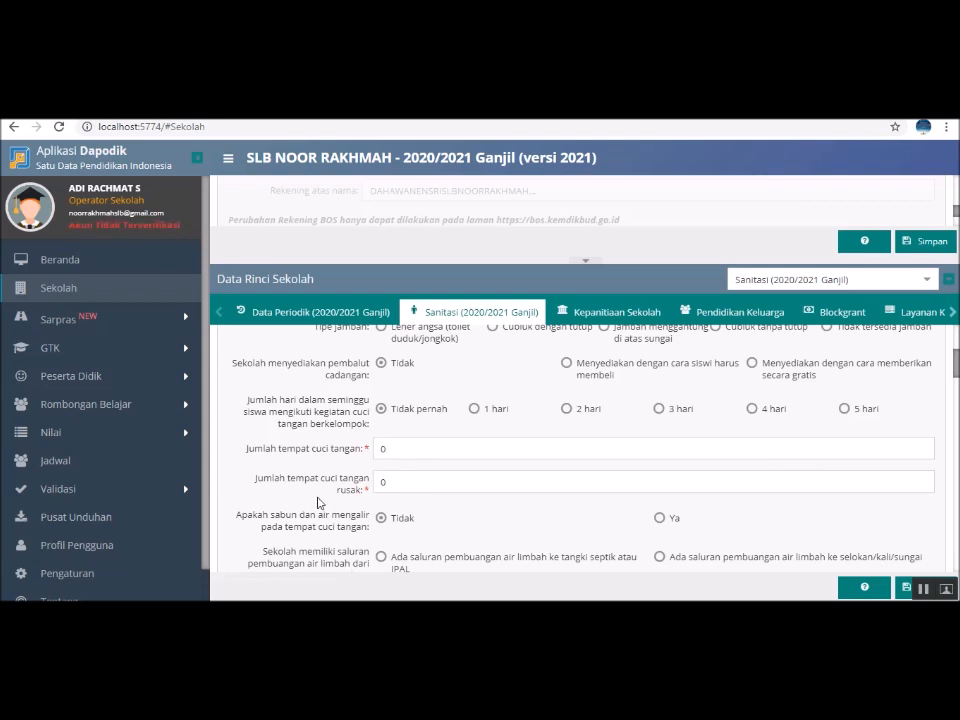
scroll(382, 494, down, 1)
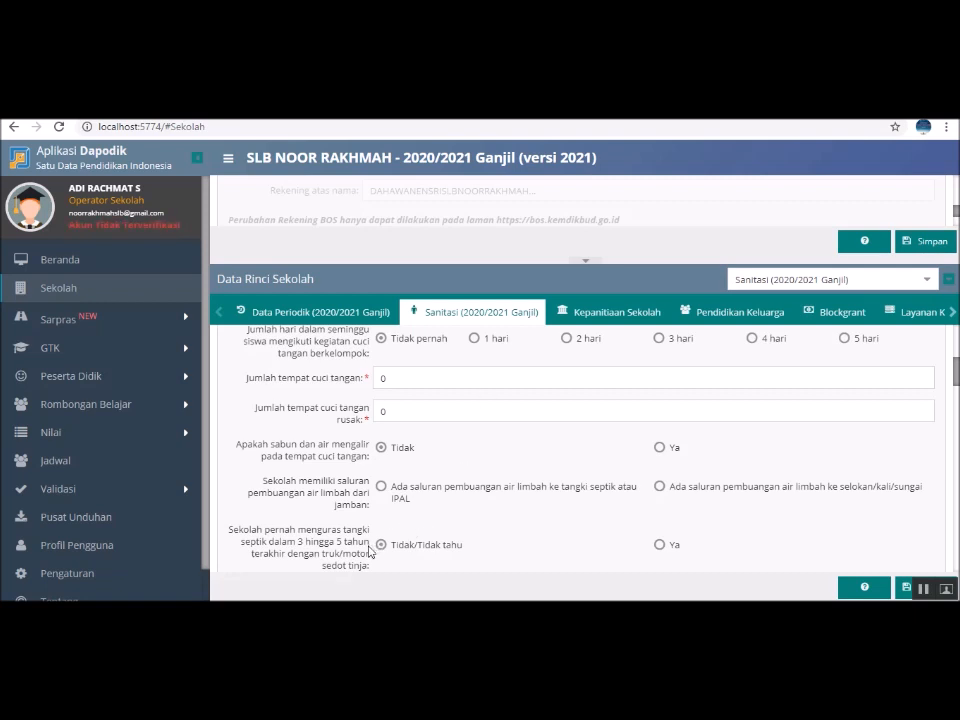
scroll(368, 554, down, 2)
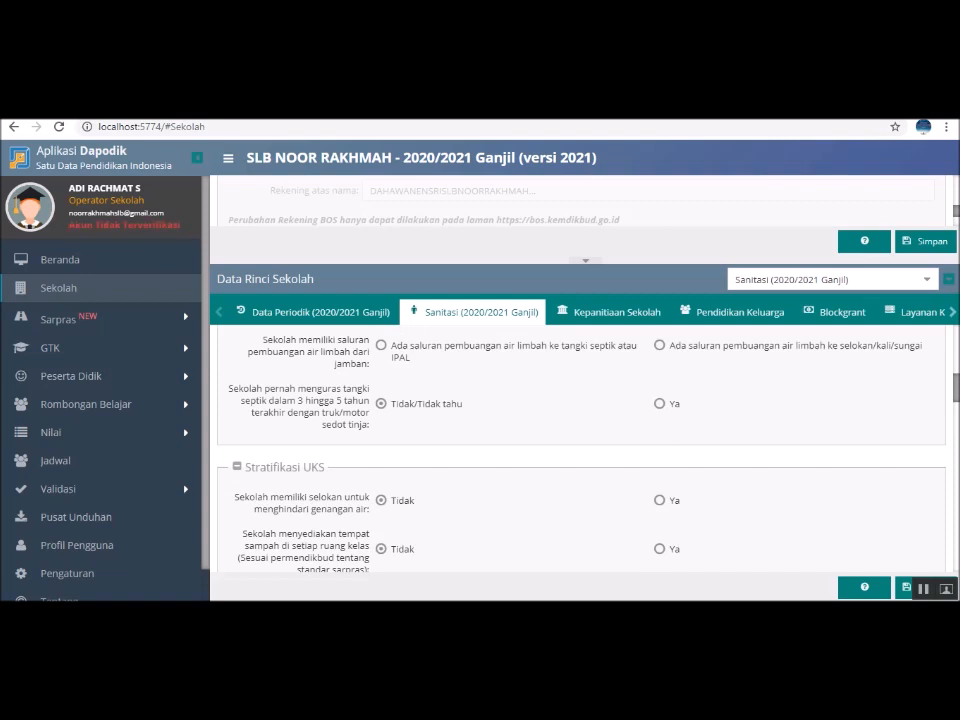
scroll(580, 450, down, 3)
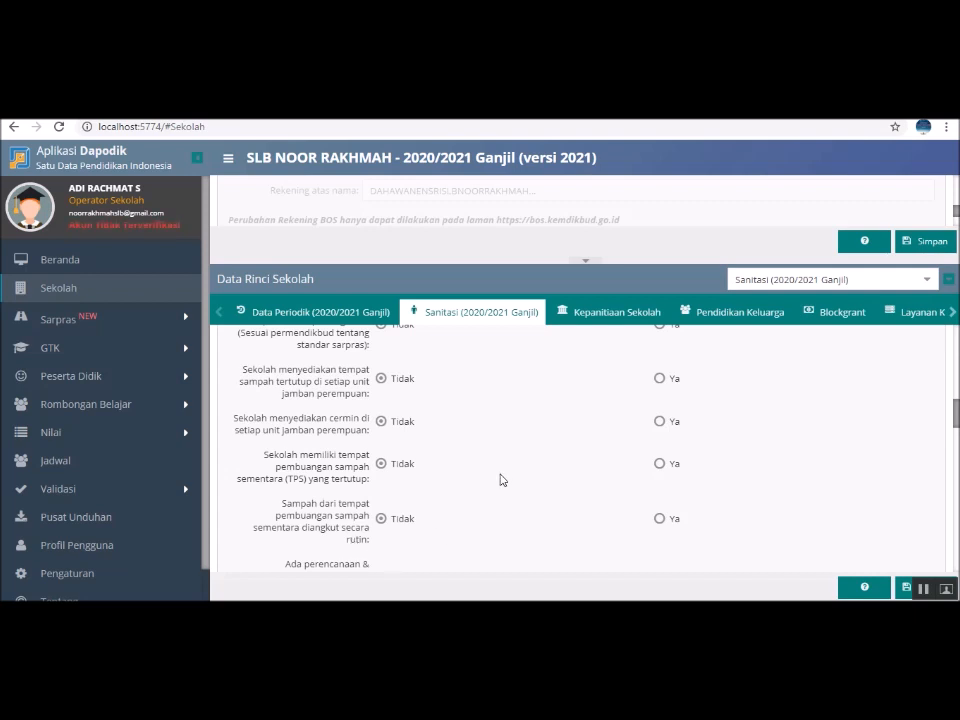
Add a blank entry to Kepanitiaan Sekolah and look through its available Satuan Tugas options
click(612, 312)
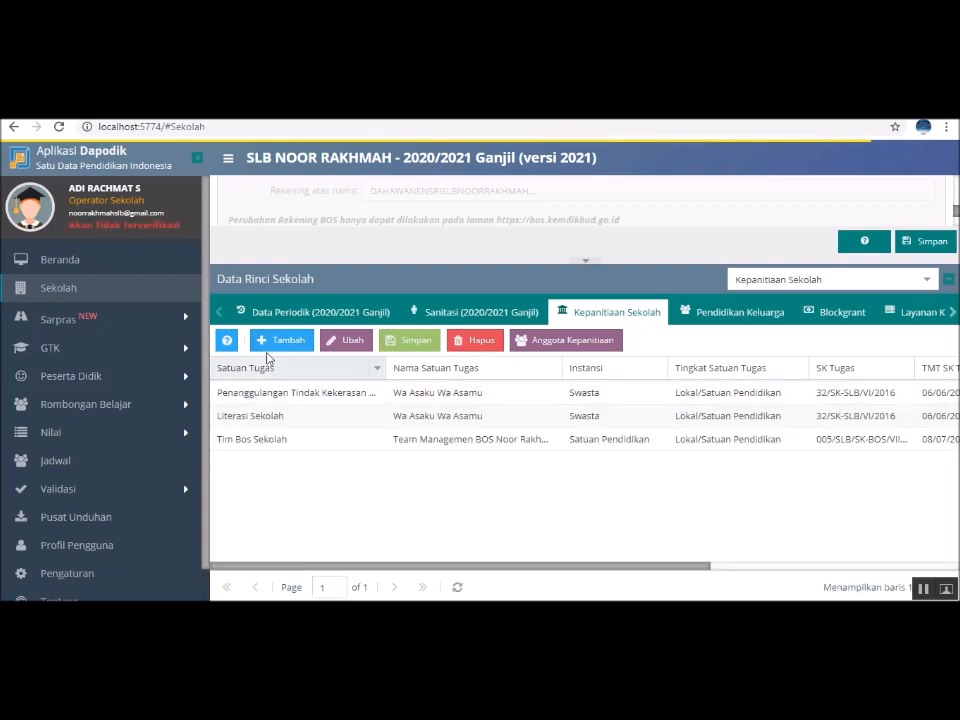
click(275, 346)
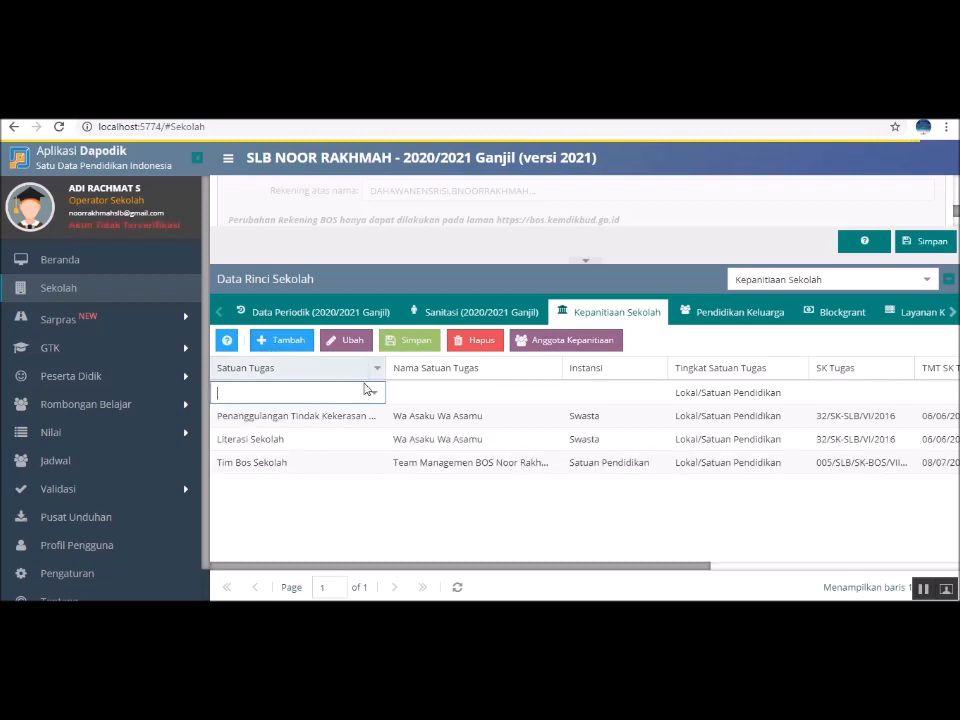
click(371, 395)
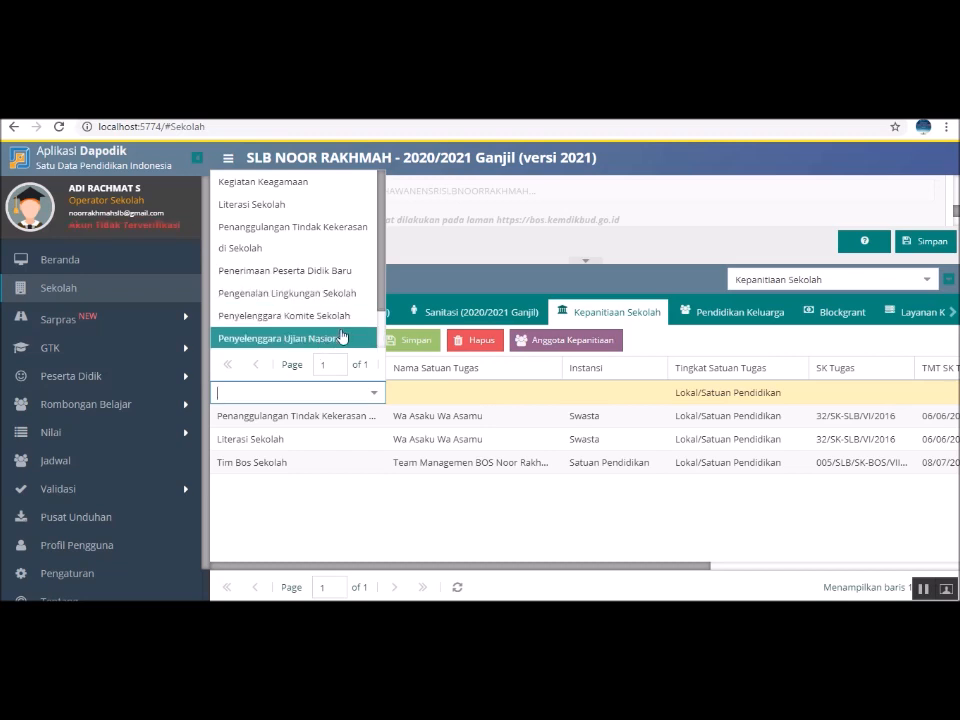
scroll(377, 333, down, 1)
scroll(377, 335, down, 2)
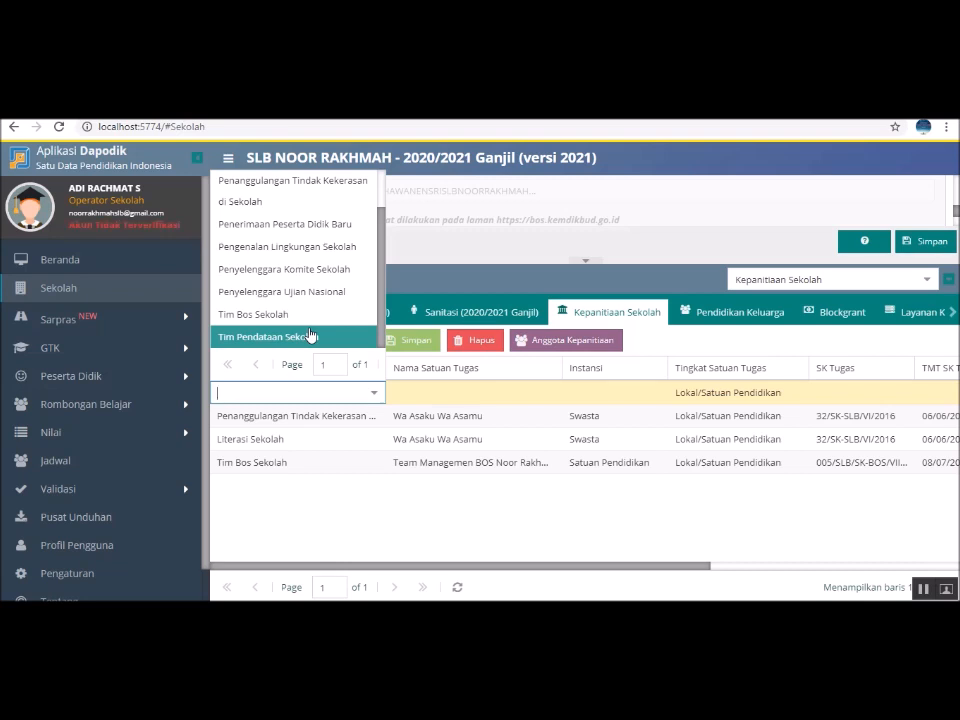
View the Pendidikan Keluarga records, followed by the school's Blockgrant records
click(738, 318)
click(738, 318)
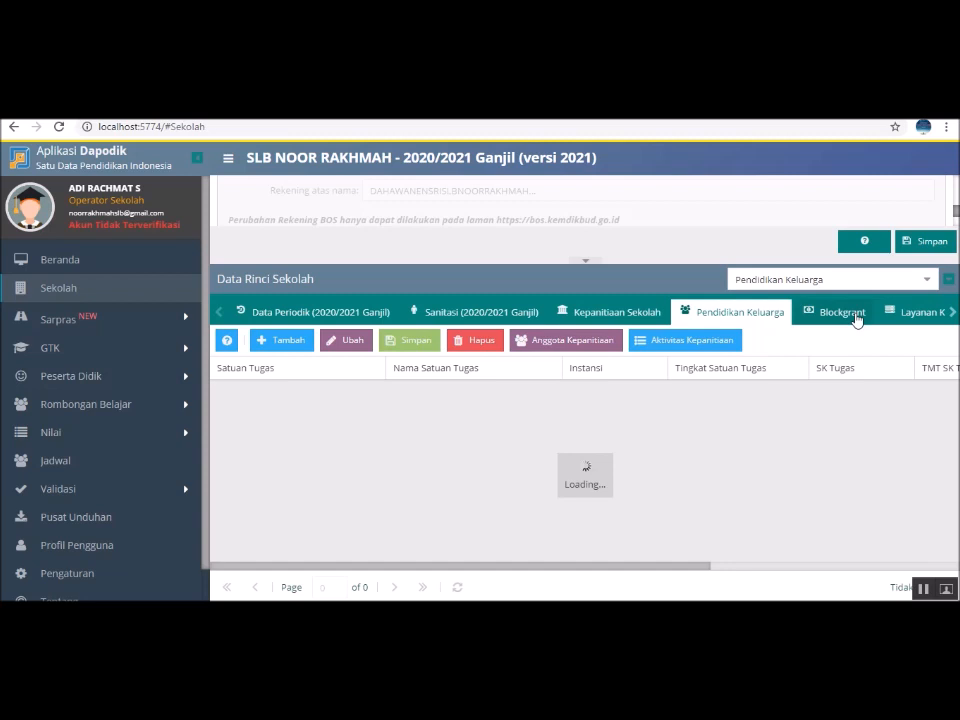
click(856, 314)
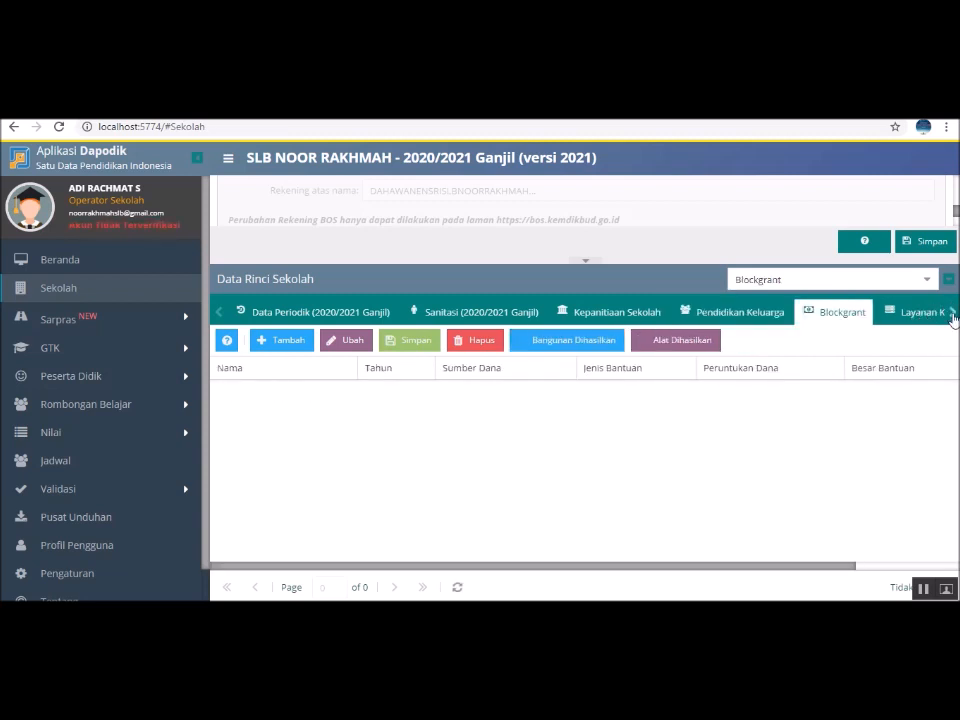
Look through the remaining Data Rinci Sekolah categories and open the Akreditasi records
click(952, 313)
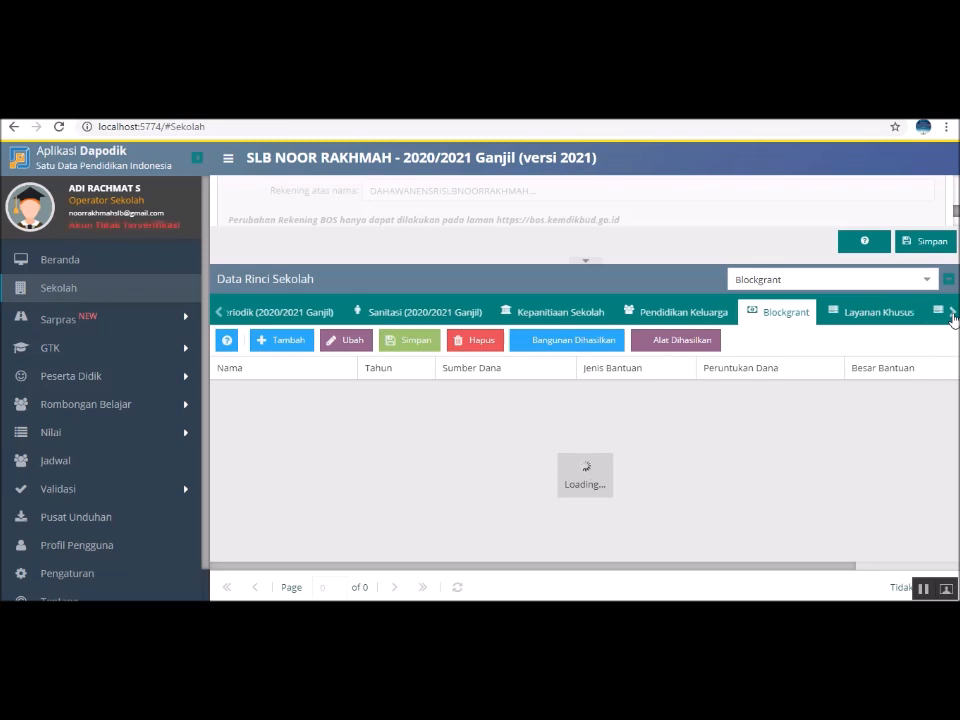
click(952, 313)
click(952, 313)
click(952, 313)
click(952, 314)
click(952, 314)
click(952, 314)
click(952, 314)
click(952, 314)
click(952, 314)
click(952, 314)
click(952, 314)
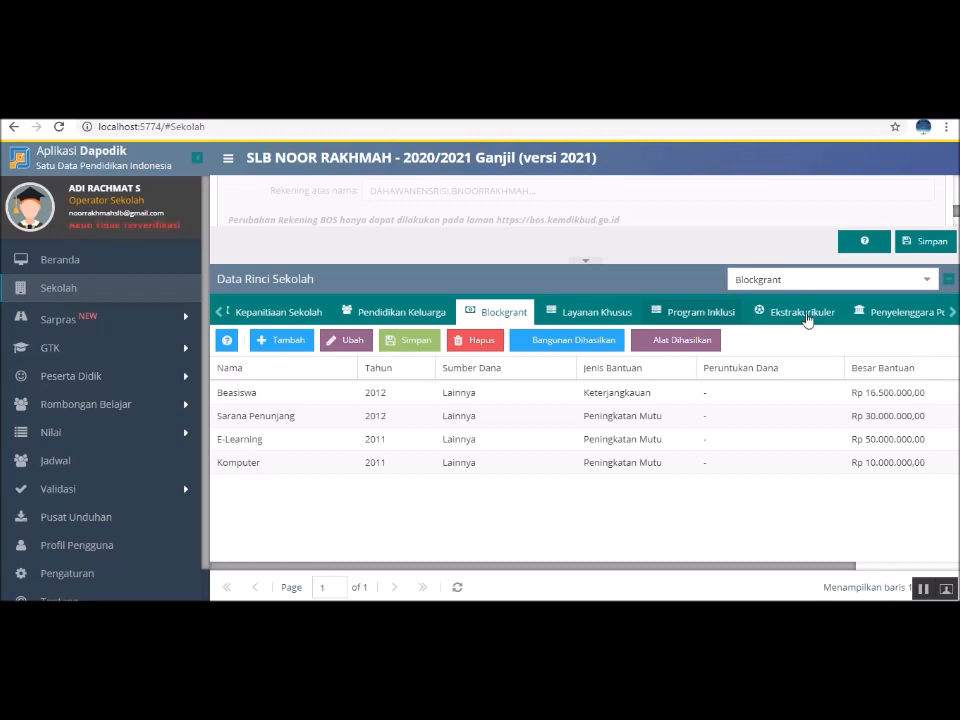
click(954, 314)
click(954, 314)
click(954, 314)
click(954, 314)
click(954, 314)
click(954, 314)
click(954, 314)
click(954, 314)
click(954, 314)
click(954, 314)
click(954, 314)
click(954, 314)
click(954, 314)
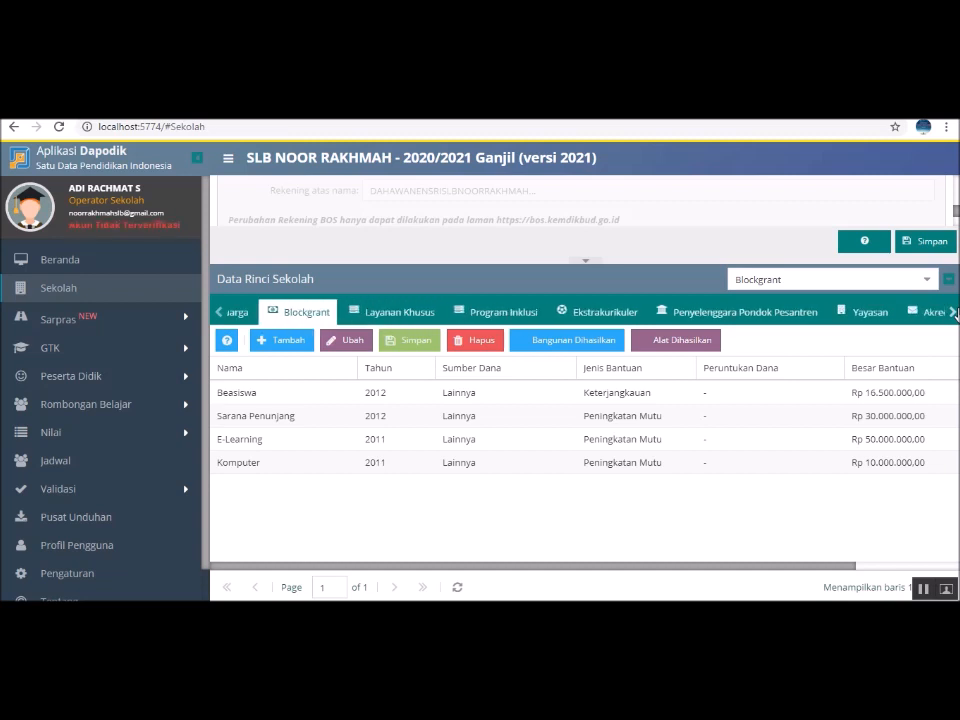
click(954, 314)
click(954, 314)
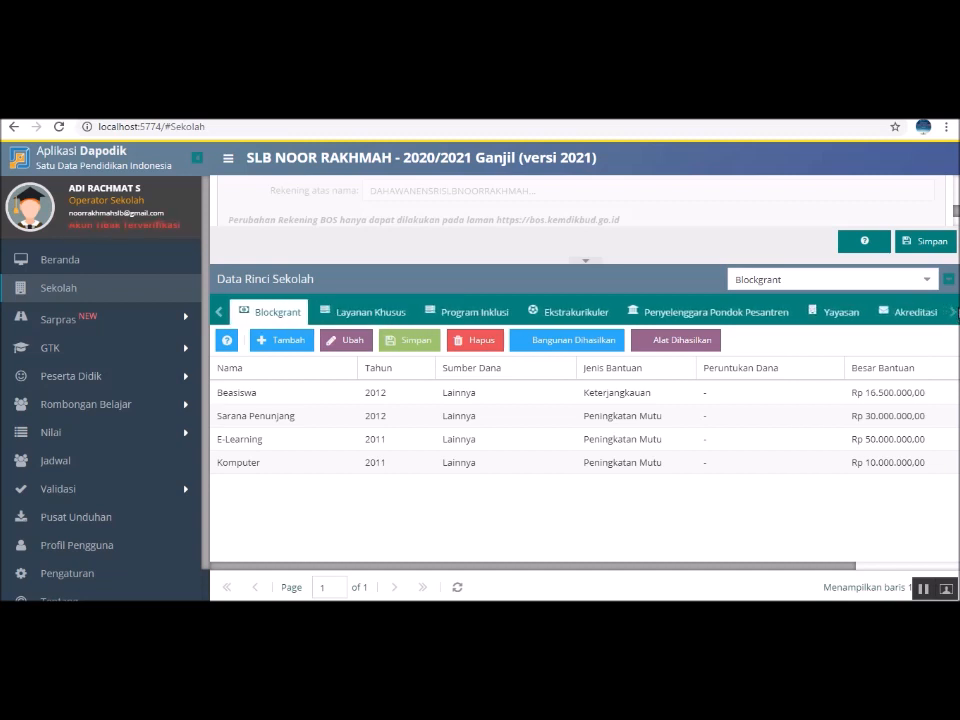
click(913, 315)
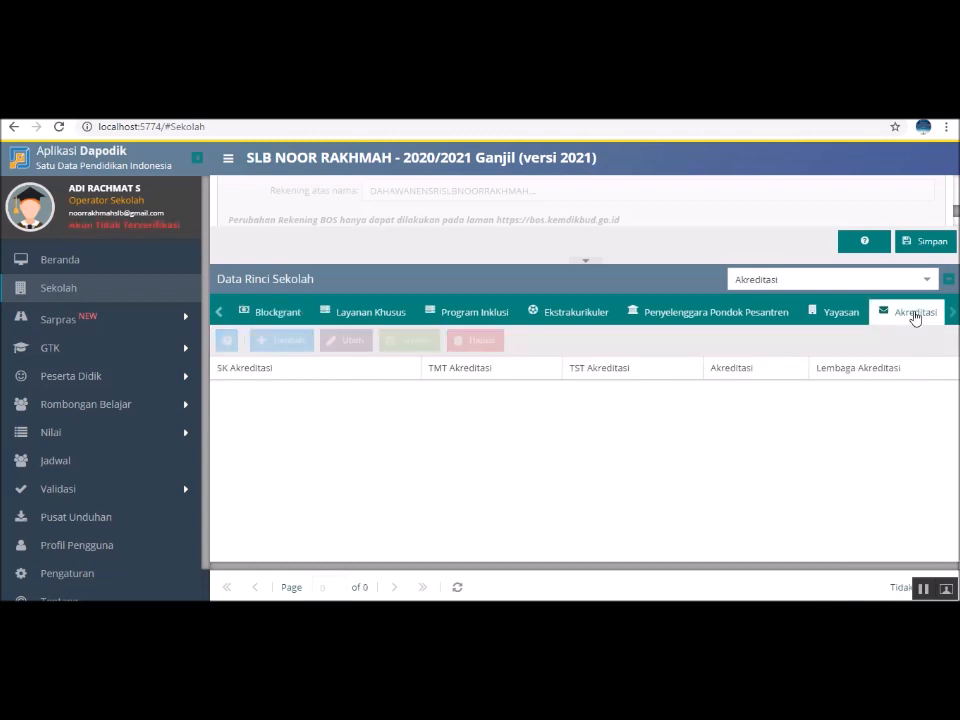